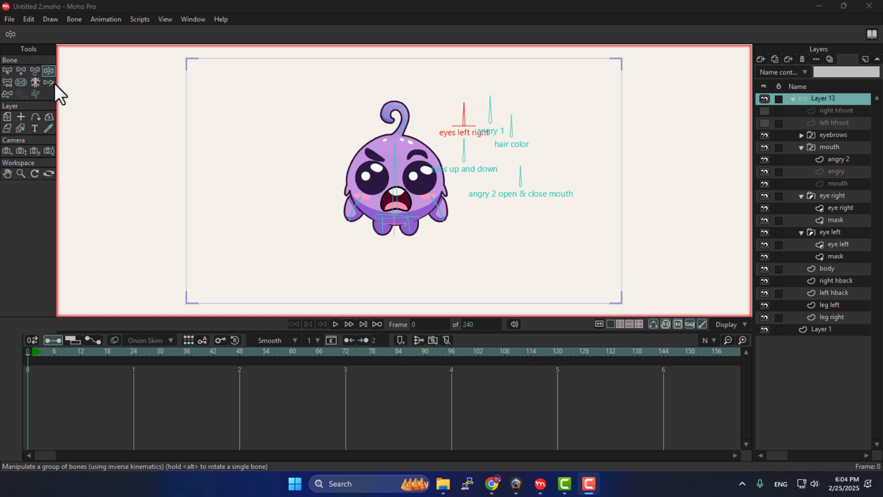
Add a vertical control bone beside the character, above and to the right of the existing labelled bones, and name it kesho ghos
left_click(12, 70)
left_click(11, 69)
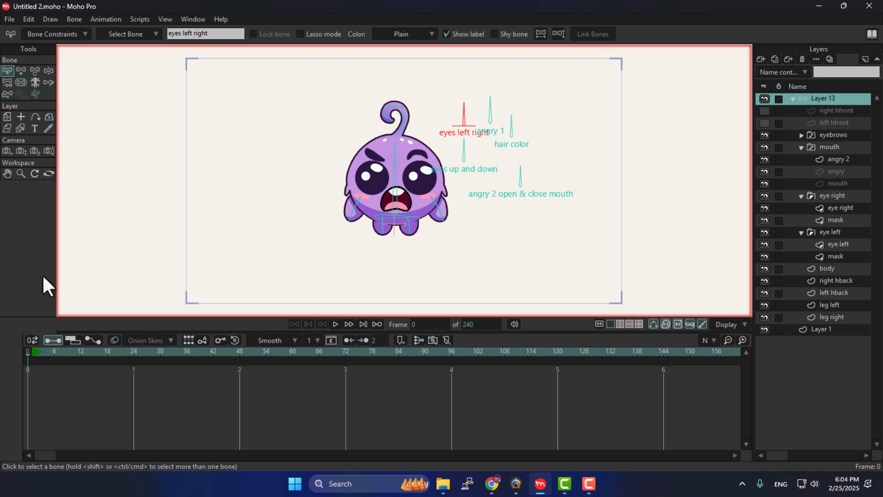
key("F10")
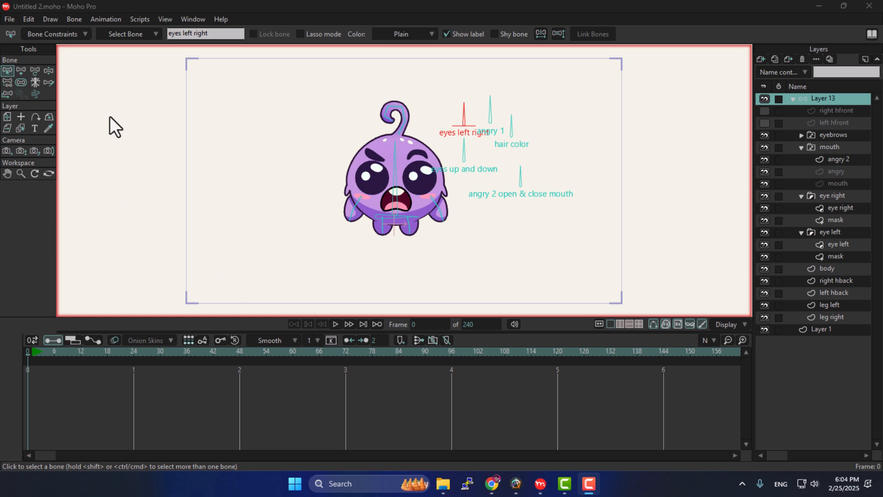
left_click(256, 146)
left_click(22, 69)
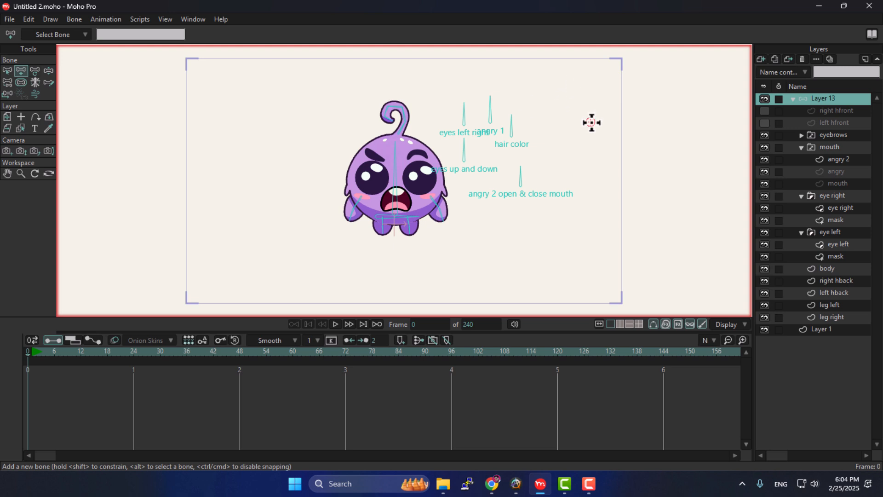
left_click_drag(591, 122, 591, 79)
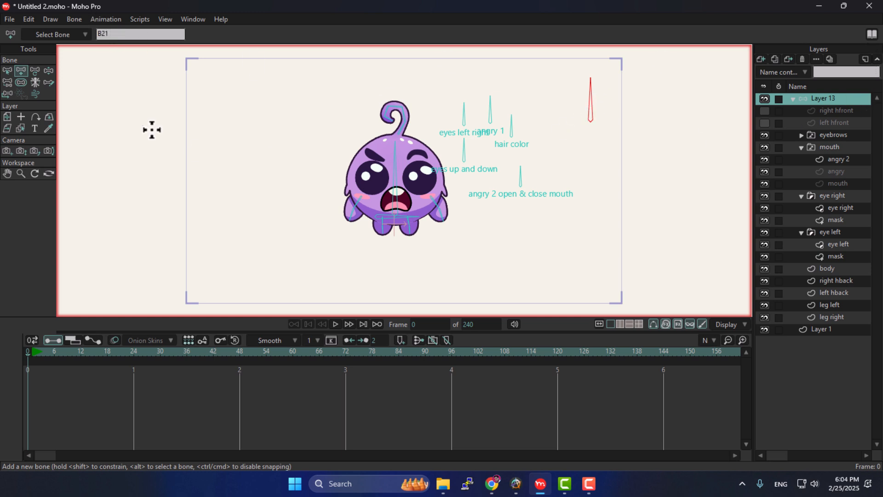
double_click(119, 33)
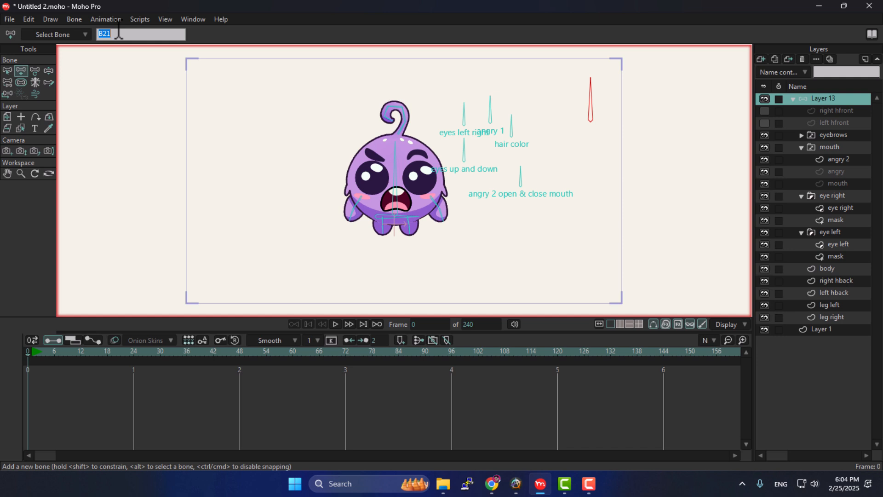
type("kesho ghosz")
Enable angle constraints on the kesho ghos bone with limits of -90° and 90°
left_click(43, 35)
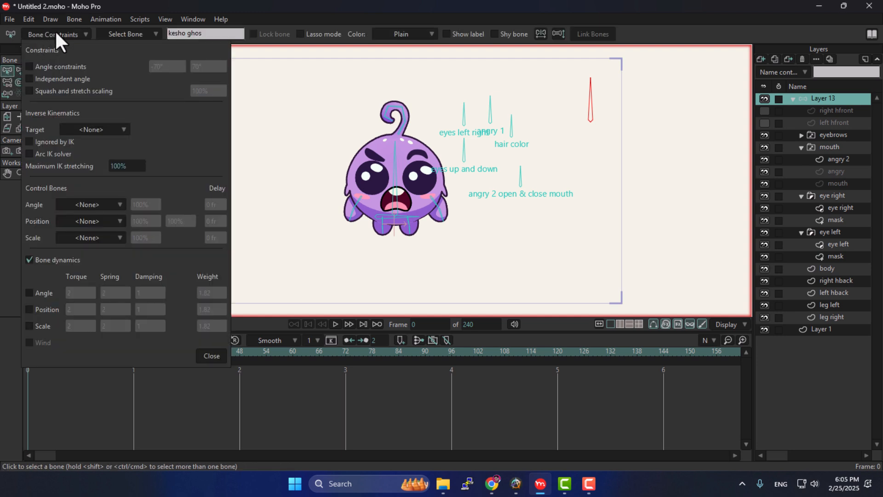
left_click(77, 29)
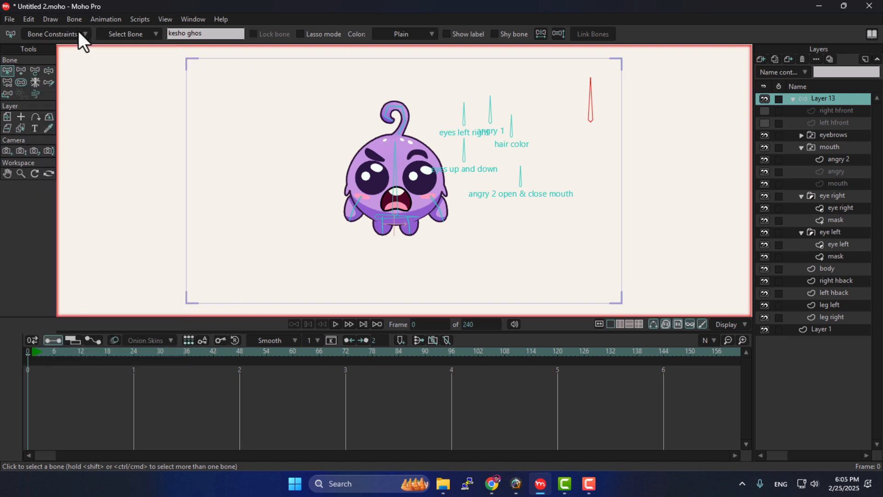
left_click(74, 35)
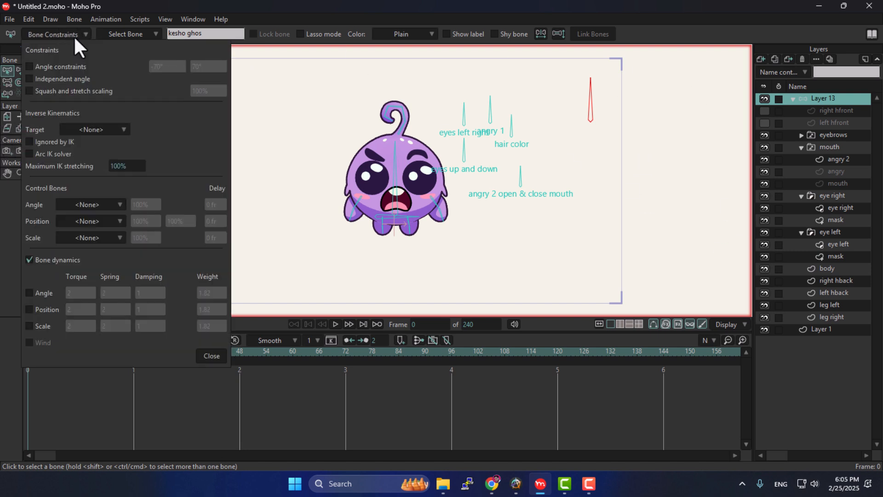
left_click(74, 64)
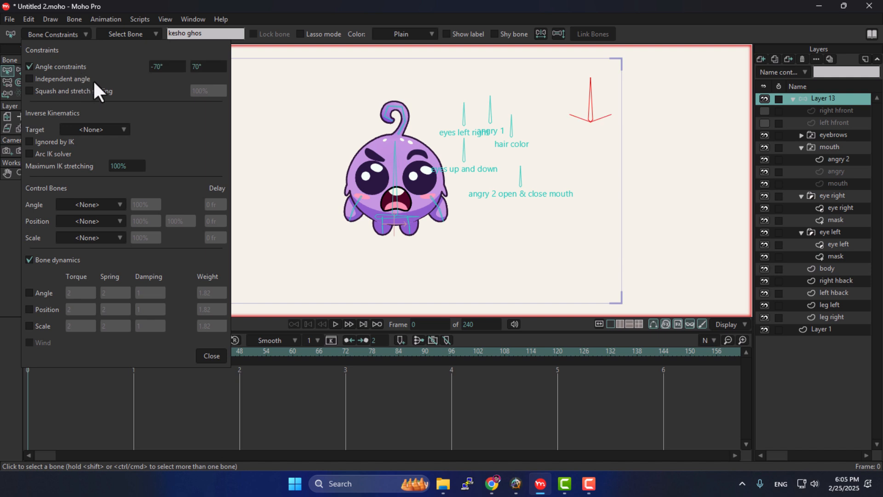
type("-9")
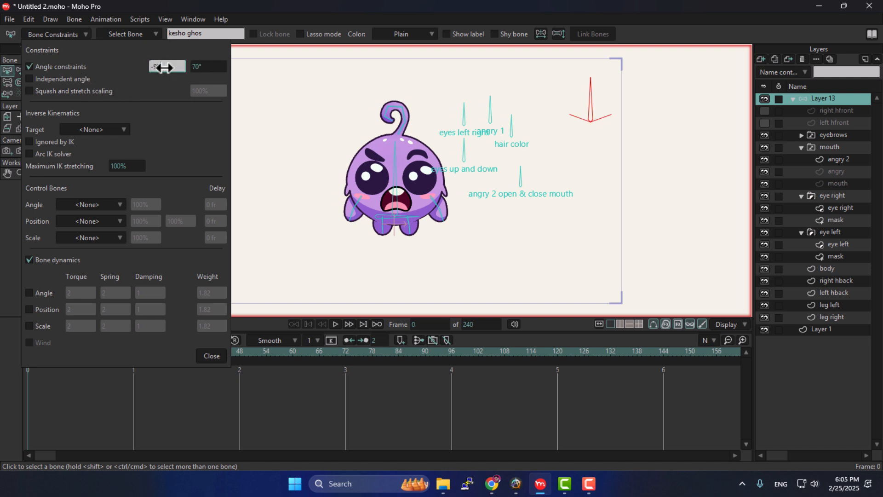
type("0")
left_click(197, 63)
type("9")
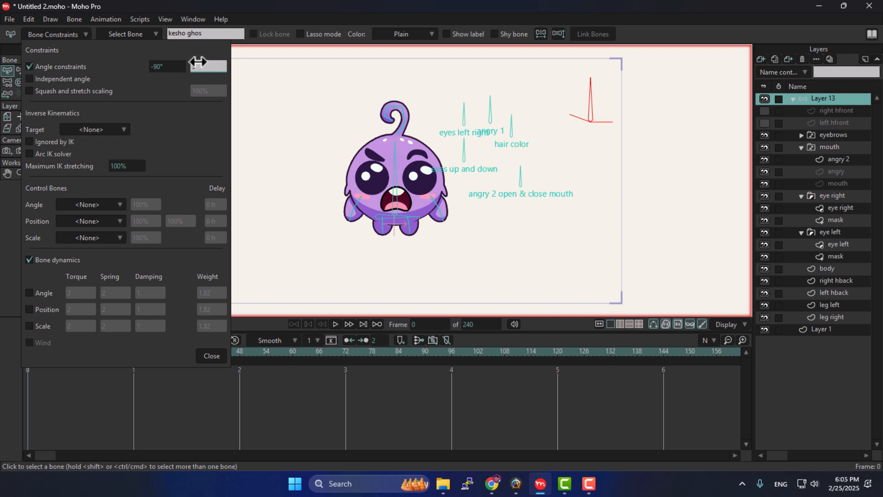
type("0")
key("Return")
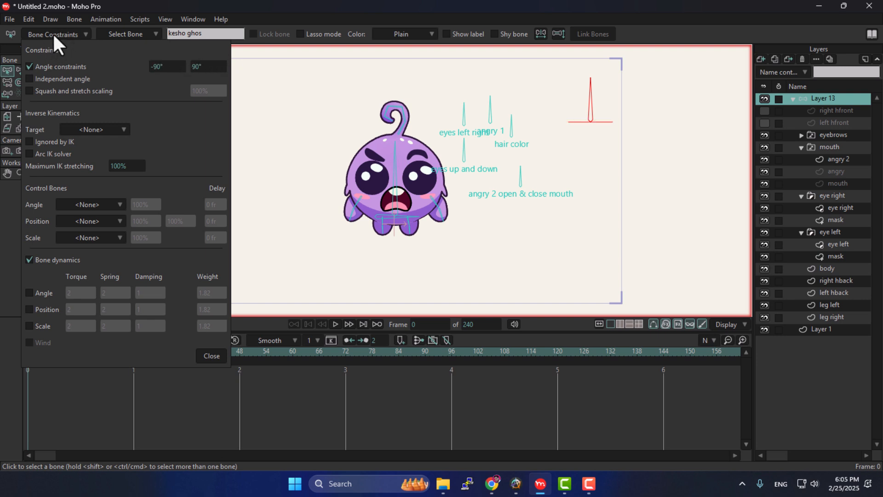
left_click(54, 35)
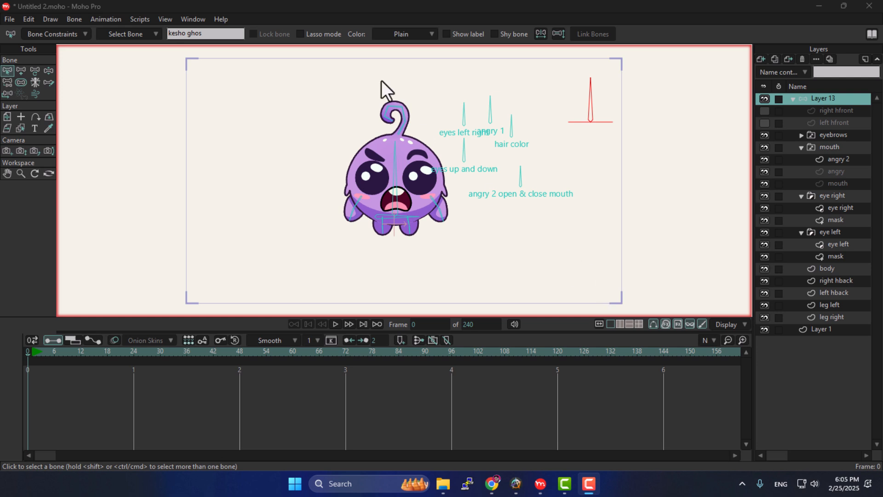
Show the label of the kesho ghos bone and keep the bone selected
left_click(450, 34)
left_click(9, 79)
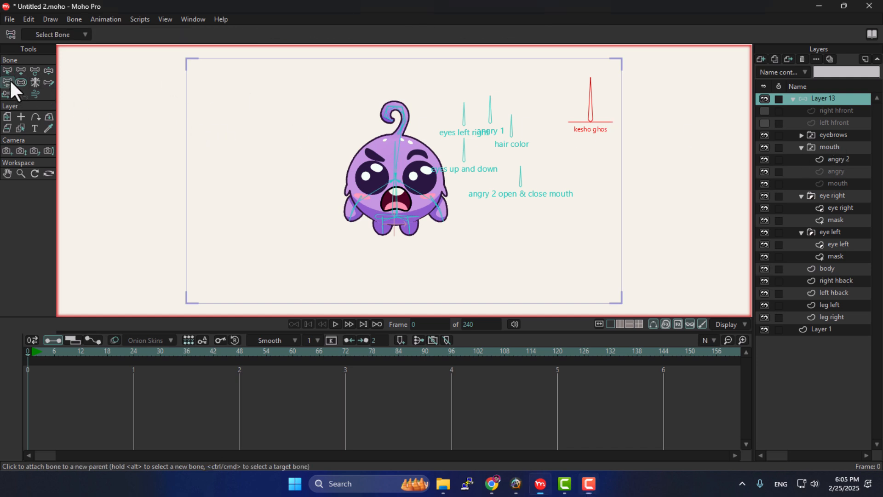
left_click(6, 67)
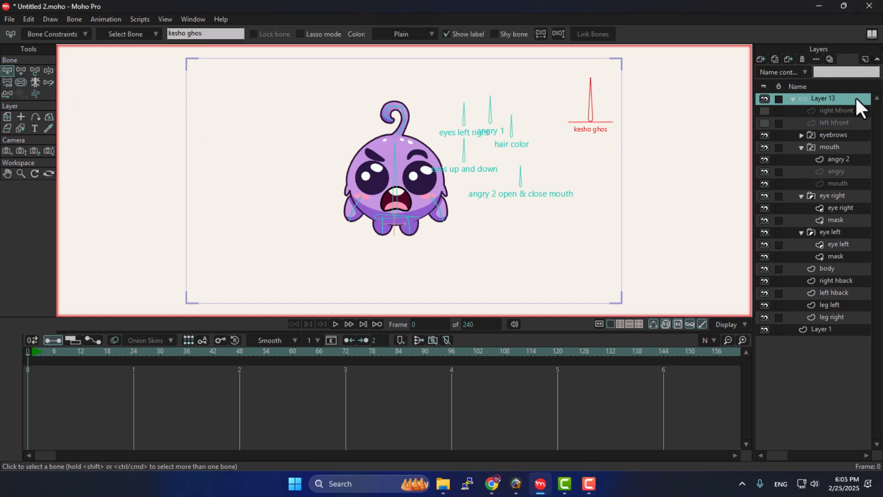
Create a smart bone action named kesho ghos for the selected bone and place the actions list clear of the layers
left_click(187, 18)
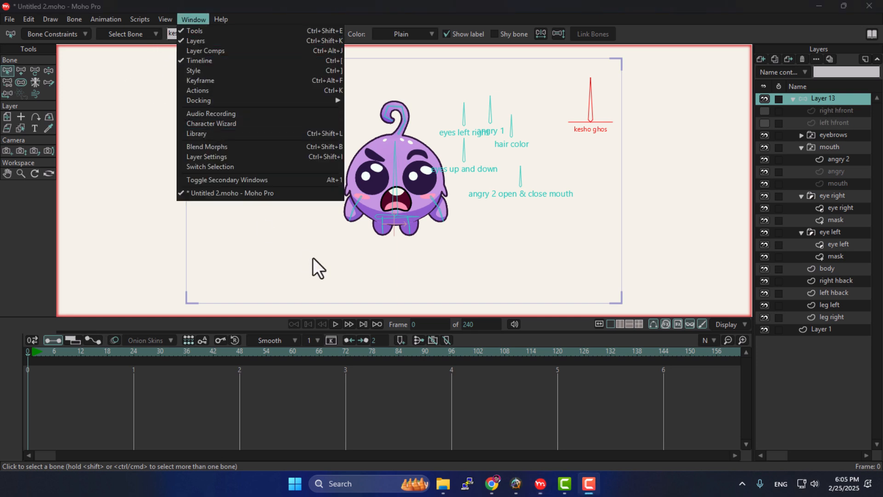
left_click(207, 91)
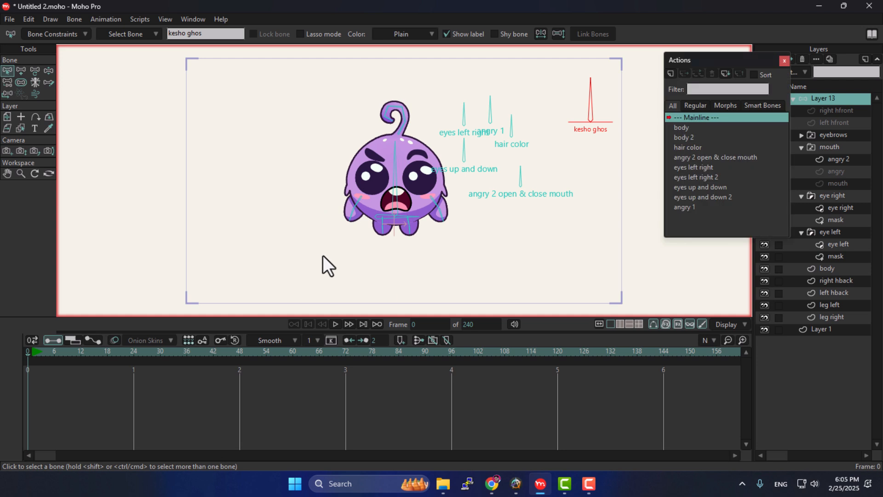
left_click_drag(726, 62, 731, 68)
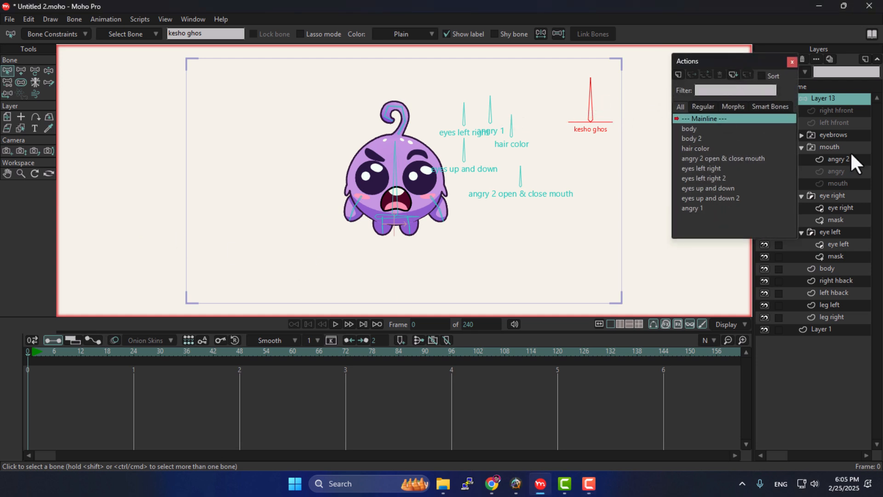
left_click(678, 75)
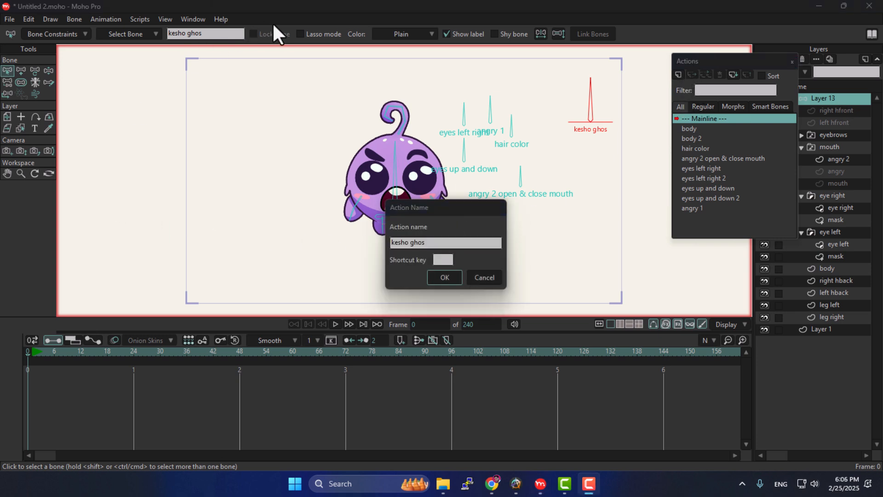
left_click(446, 278)
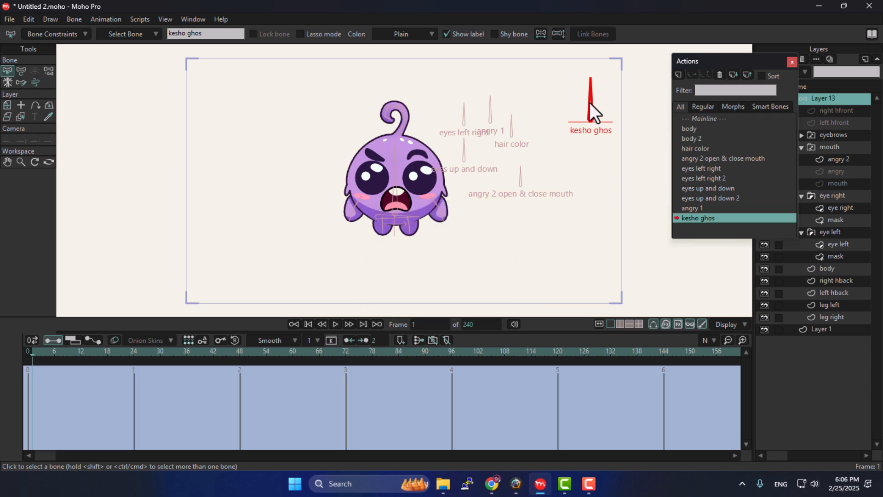
left_click_drag(706, 59, 103, 74)
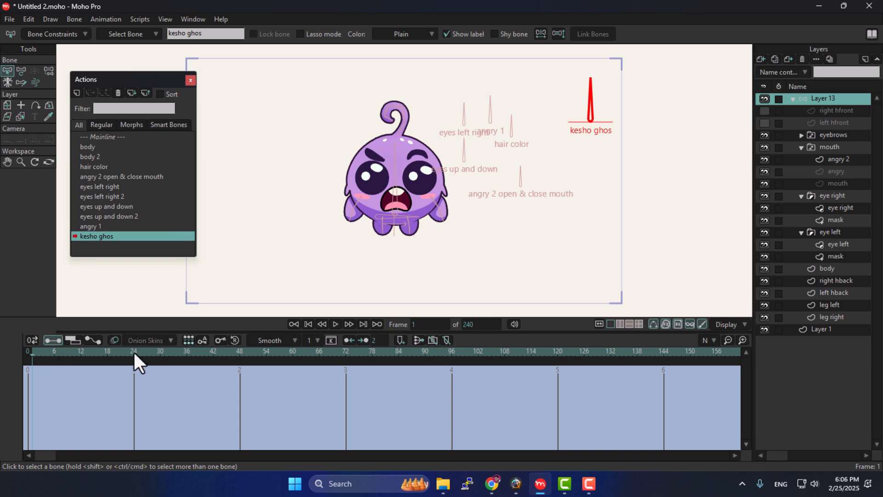
Rotate the kesho ghos bone to 0° at frame 24 of its action
mouse_move(133, 352)
left_mouse_down()
mouse_move(126, 358)
mouse_move(133, 359)
left_mouse_up()
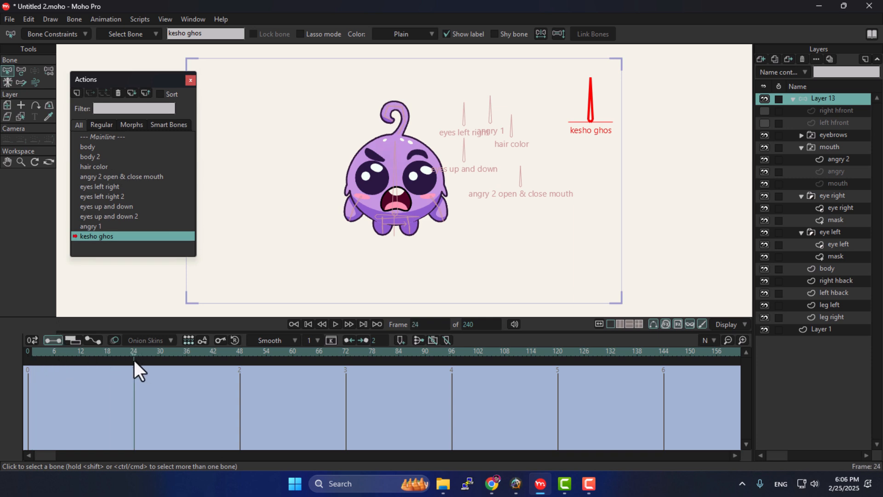
left_click(22, 70)
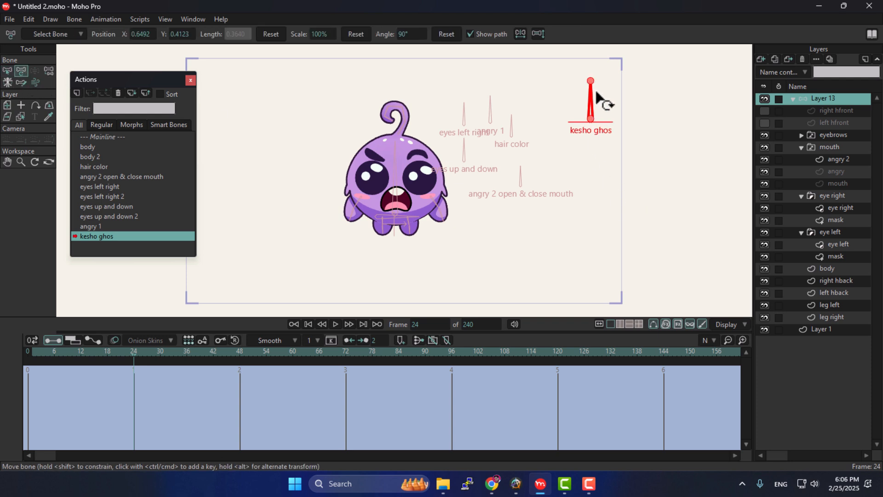
left_click_drag(596, 96, 639, 121)
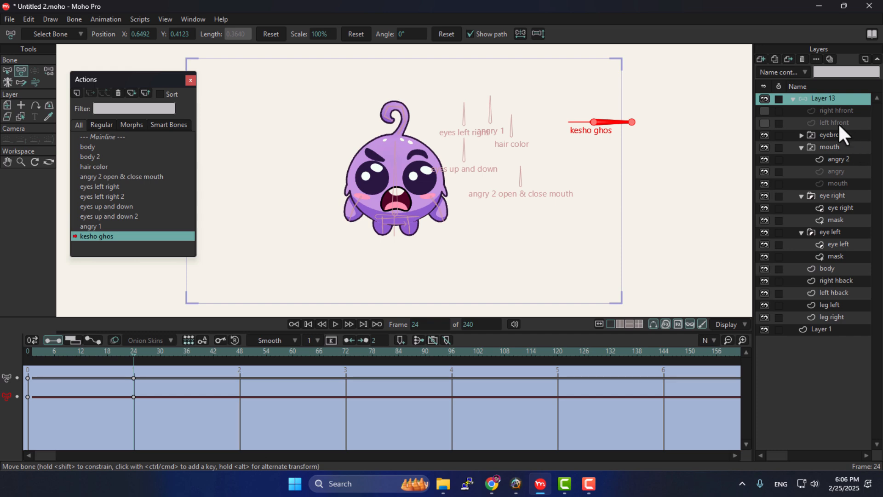
Scale the body layer to 142.5% in X and 73% in Y at frame 24, and shift it down to about Y -0.053
left_click(830, 139)
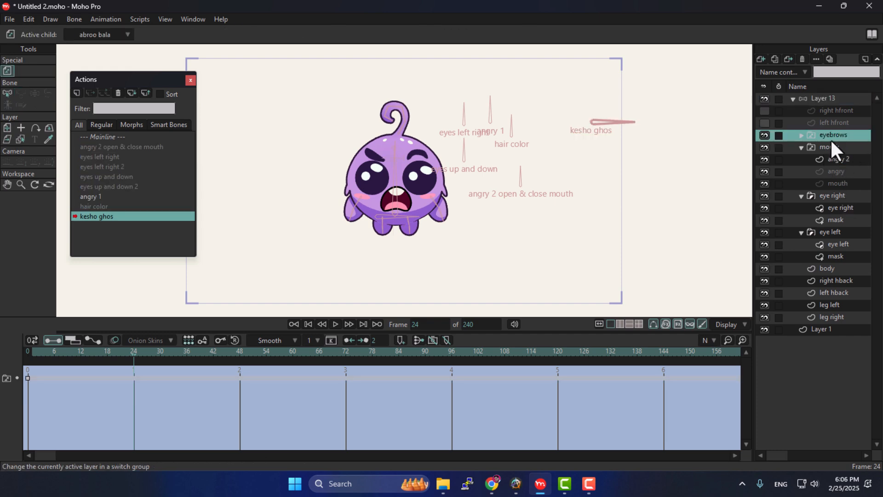
left_click_drag(109, 80, 169, 129)
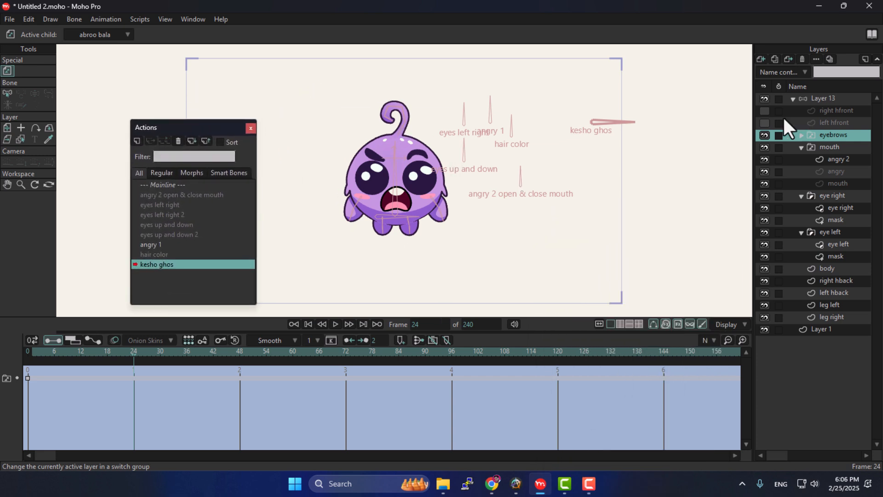
scroll(516, 171, "up", 3)
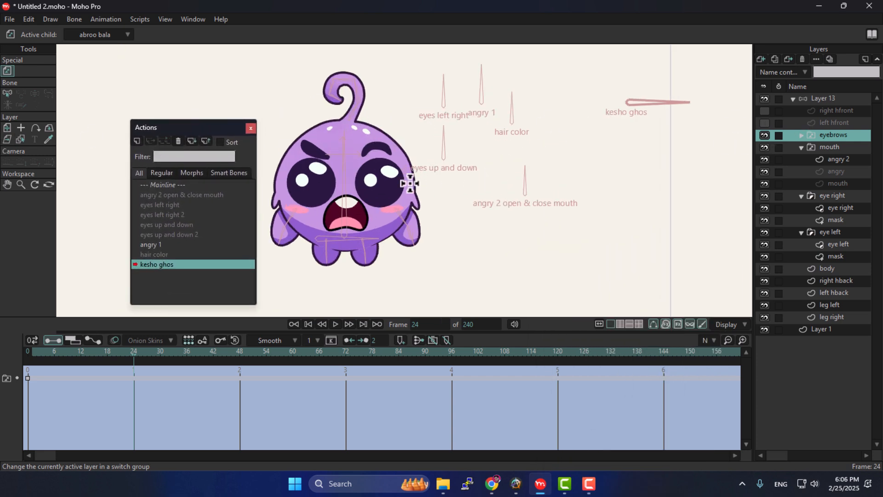
left_click_drag(408, 184, 501, 184)
left_click(7, 127)
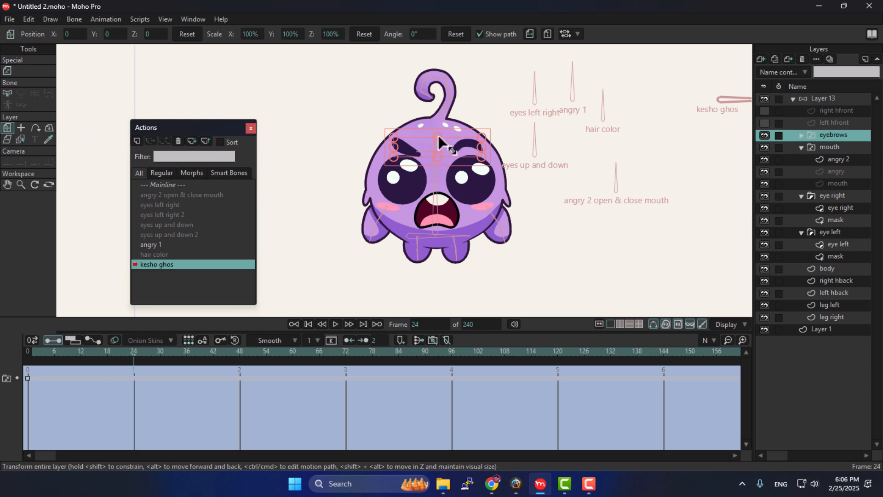
left_click(838, 270)
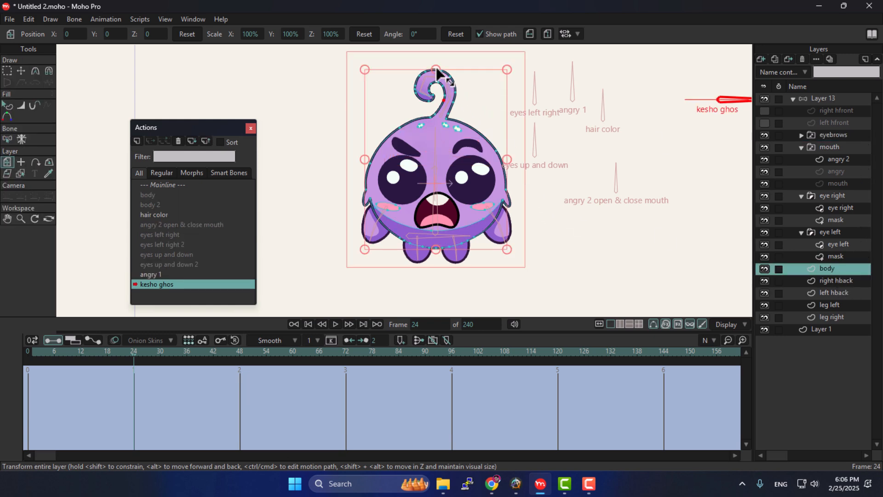
left_click_drag(436, 78, 447, 95)
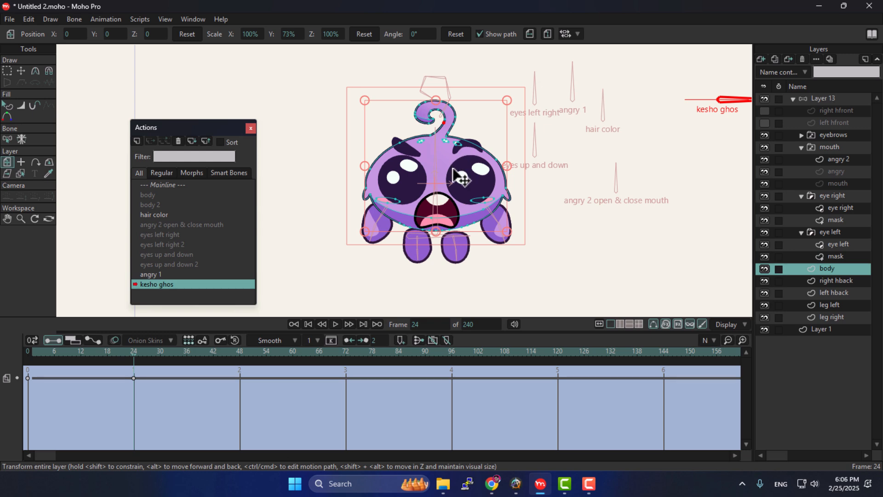
left_click_drag(452, 169, 453, 179)
left_click_drag(508, 175, 542, 176)
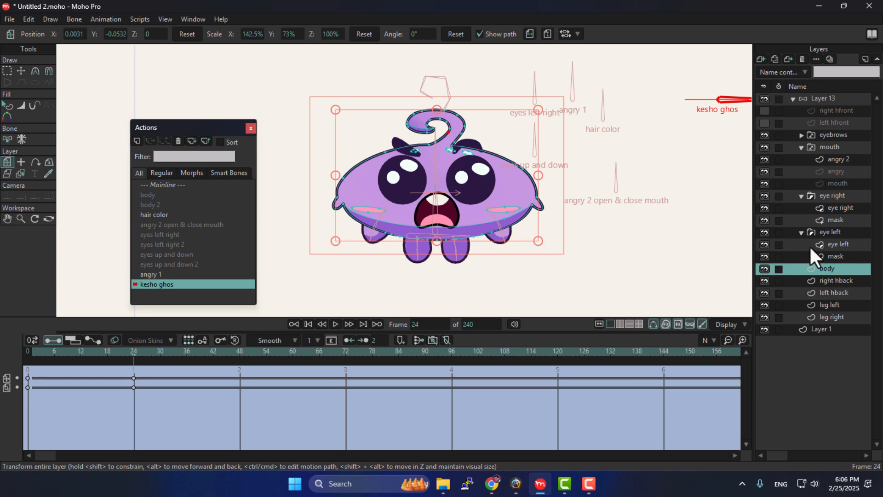
Widen the eye left group to 127% in X and shift it to about X -0.009, Y -0.025
left_click(835, 256)
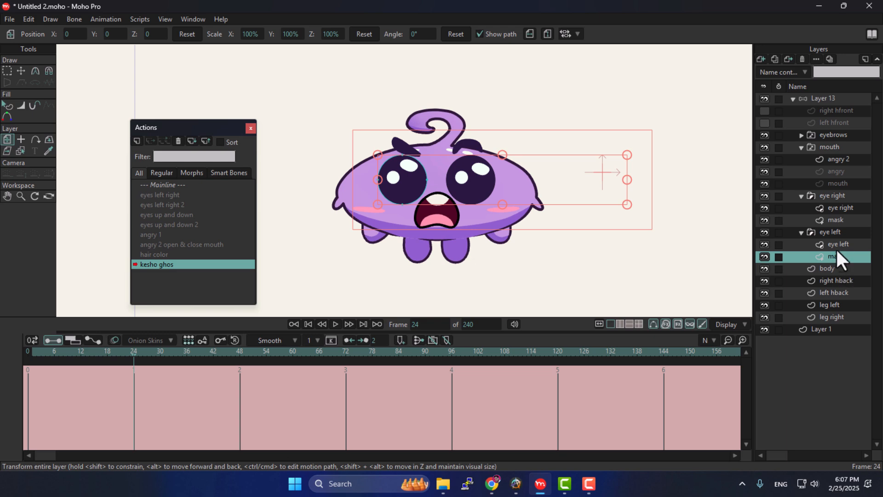
left_click(835, 231)
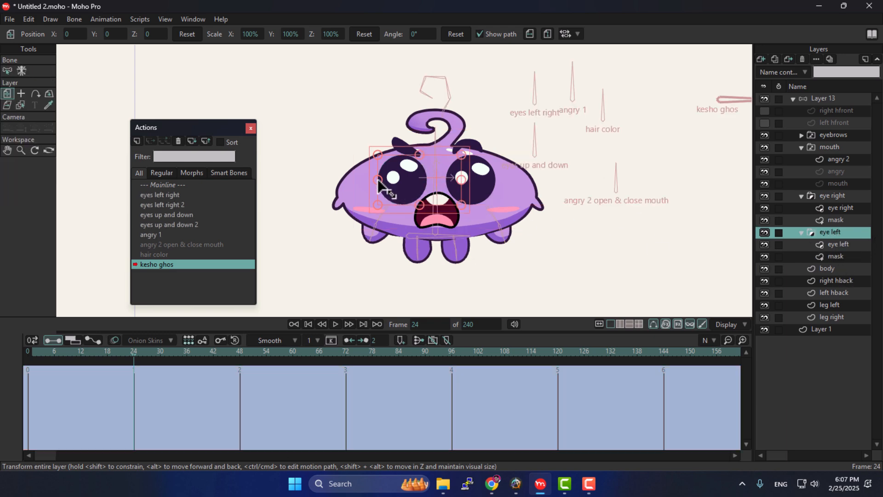
mouse_move(378, 186)
left_mouse_down()
mouse_move(361, 180)
mouse_move(390, 184)
left_mouse_up()
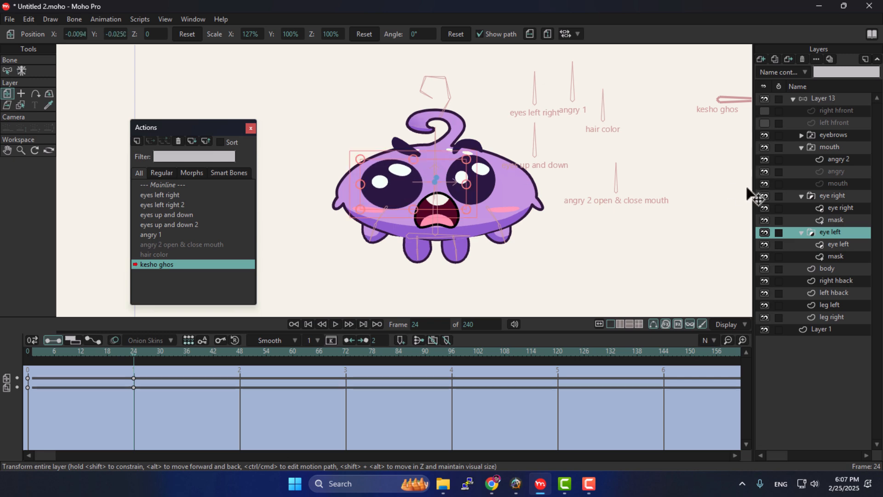
Widen the eye right group to 125% in X and shift it to about X 0.069, Y -0.022
left_click(839, 194)
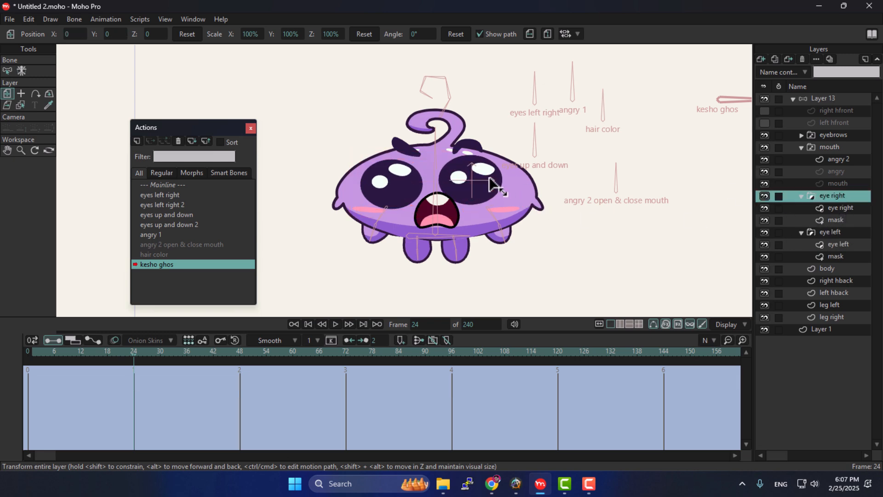
left_click_drag(490, 177, 473, 179)
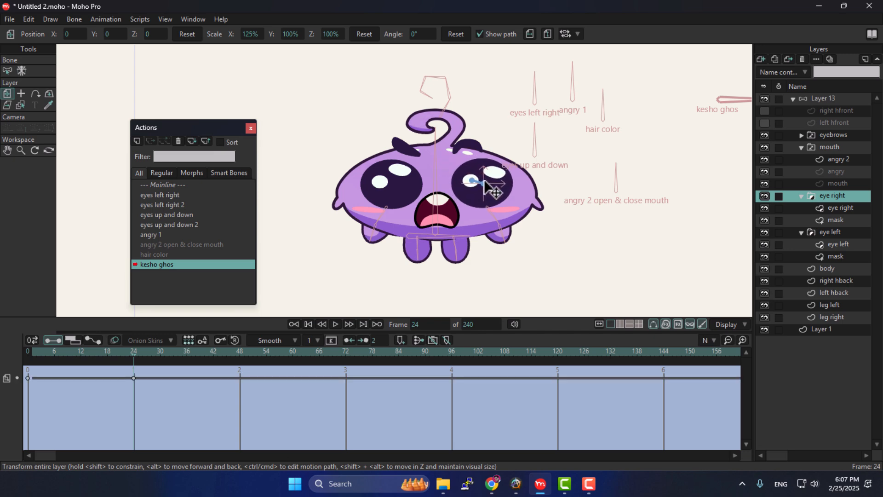
left_click_drag(485, 186, 487, 185)
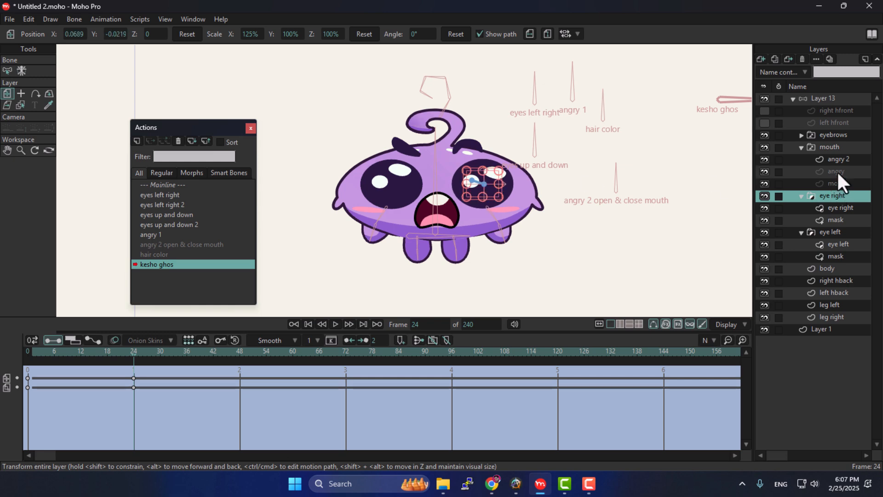
At frame 24, widen the mouth group to 162.3% in X and scale the eyebrows group to 129.2% by 55.4%, shifting both down slightly
left_click(832, 146)
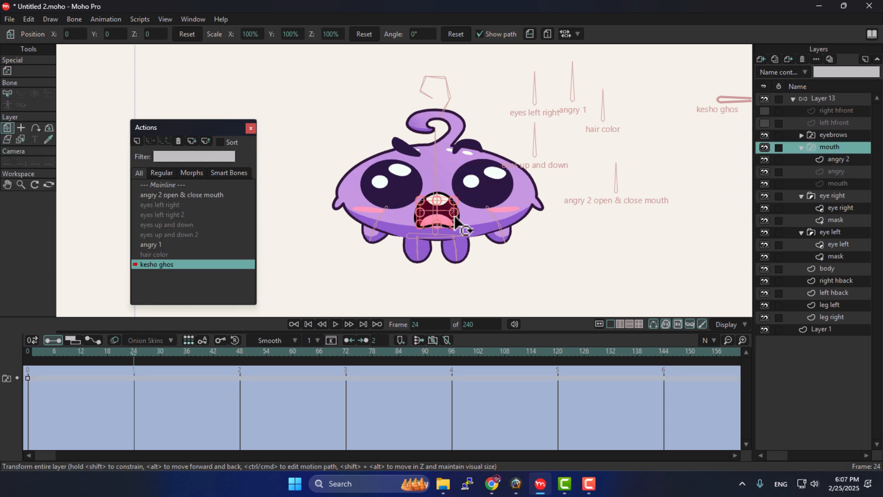
mouse_move(456, 212)
left_mouse_down()
mouse_move(466, 212)
mouse_move(449, 215)
left_mouse_up()
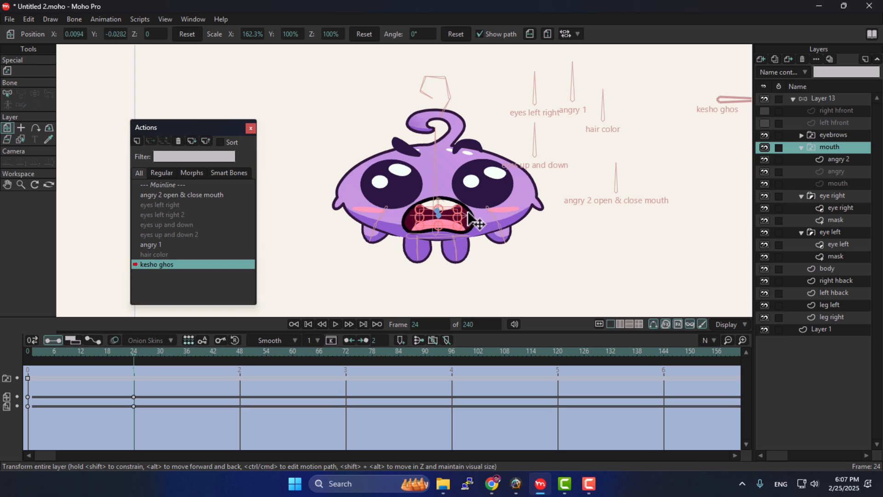
left_click(840, 134)
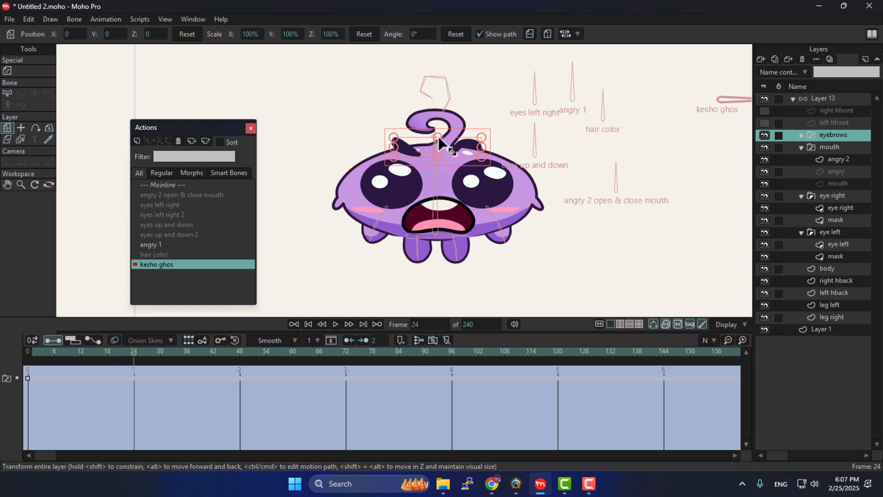
left_click_drag(437, 136, 473, 154)
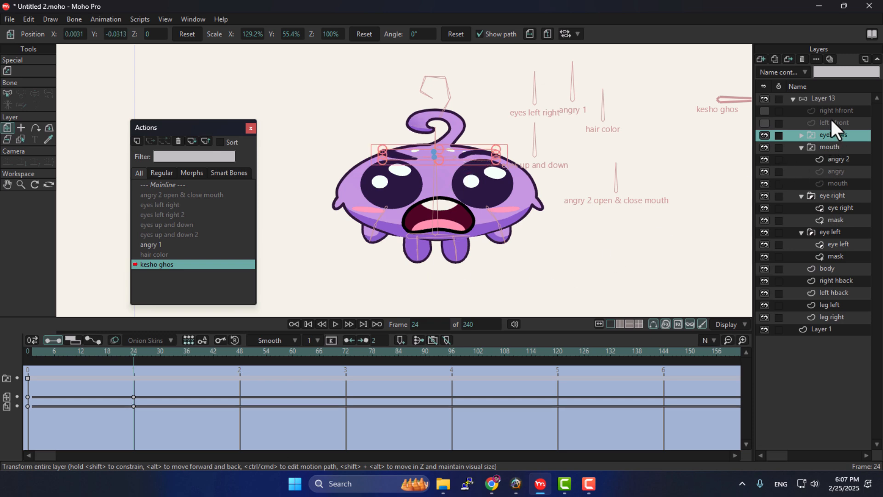
Scale the right hback layer to 143.8% in X and 86% in Y at frame 24, and move it to about X 0.401, Y -0.050
left_click(828, 279)
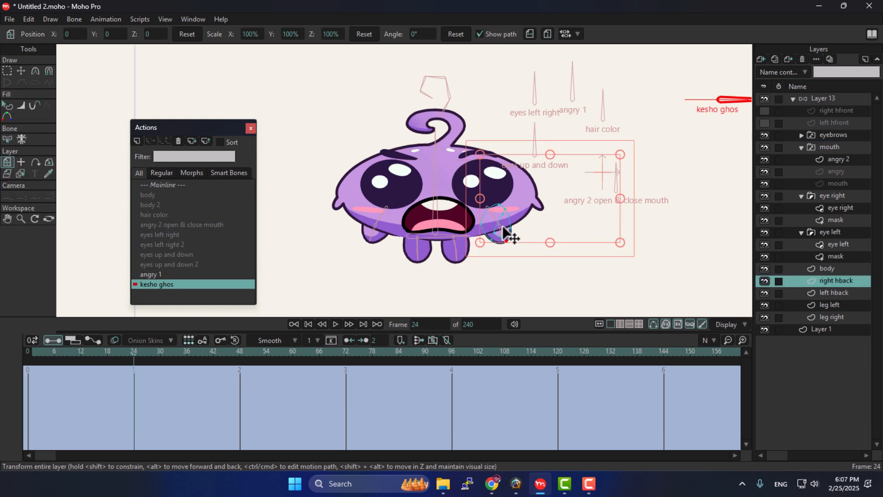
left_click_drag(502, 226, 521, 232)
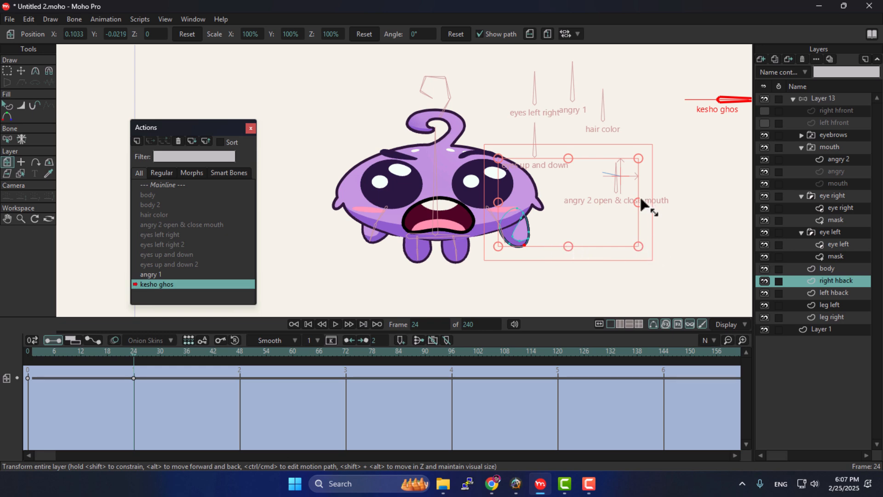
mouse_move(639, 201)
left_mouse_down()
mouse_move(657, 206)
mouse_move(646, 203)
left_mouse_up()
left_click_drag(475, 237, 531, 236)
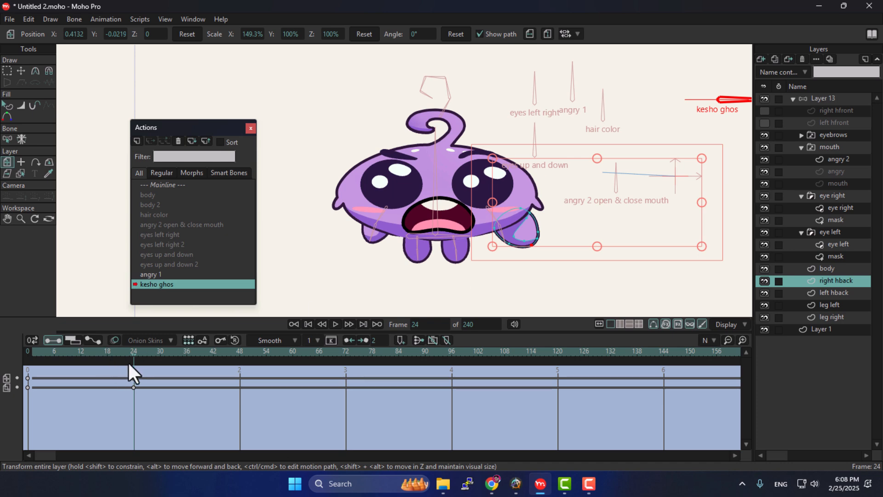
mouse_move(127, 355)
left_mouse_down()
mouse_move(64, 350)
mouse_move(134, 361)
left_mouse_up()
left_click_drag(489, 248, 503, 249)
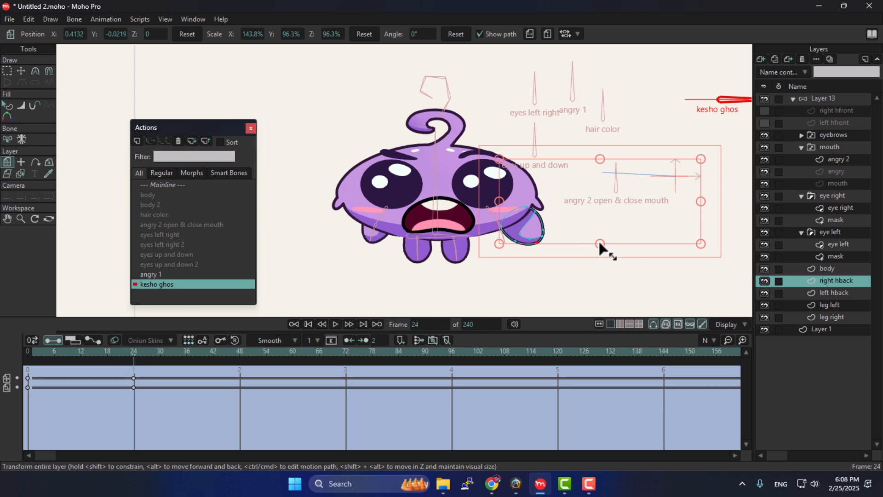
left_click_drag(599, 245, 600, 236)
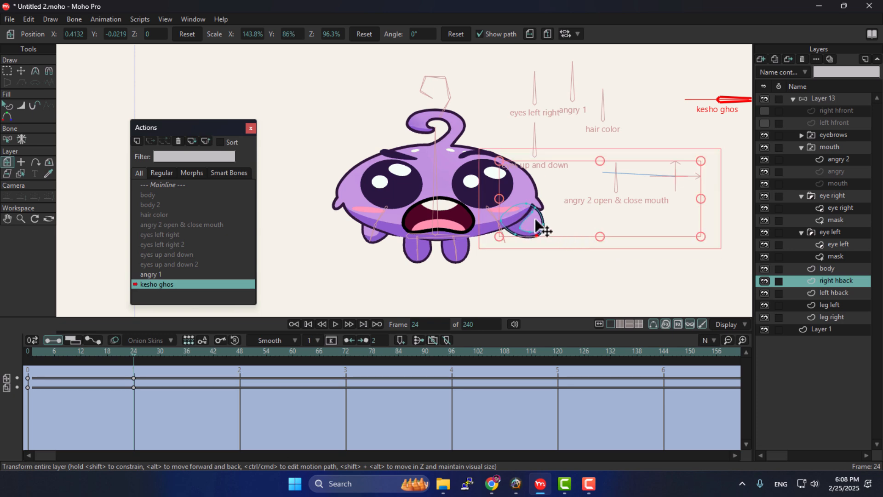
left_click_drag(538, 226, 536, 231)
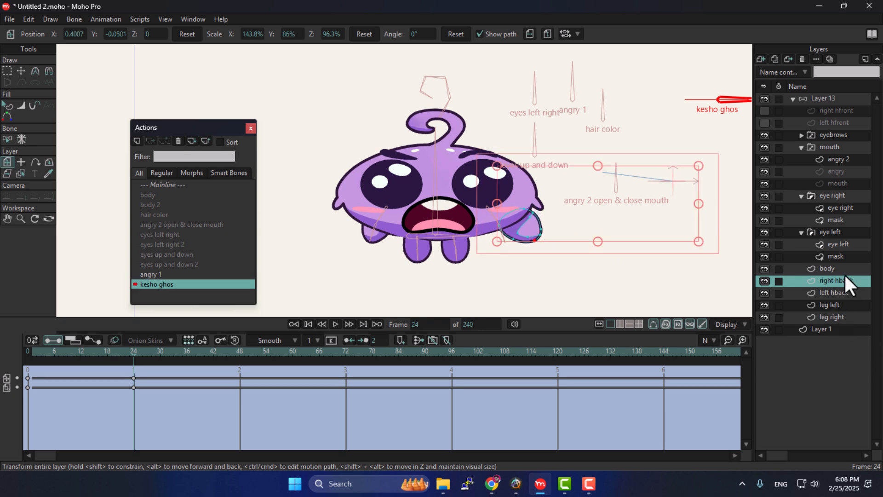
Scale the left hback layer to 123.3% in X and 98.2% in Y, and move it to about X 0.185, Y 0.019
left_click(849, 294)
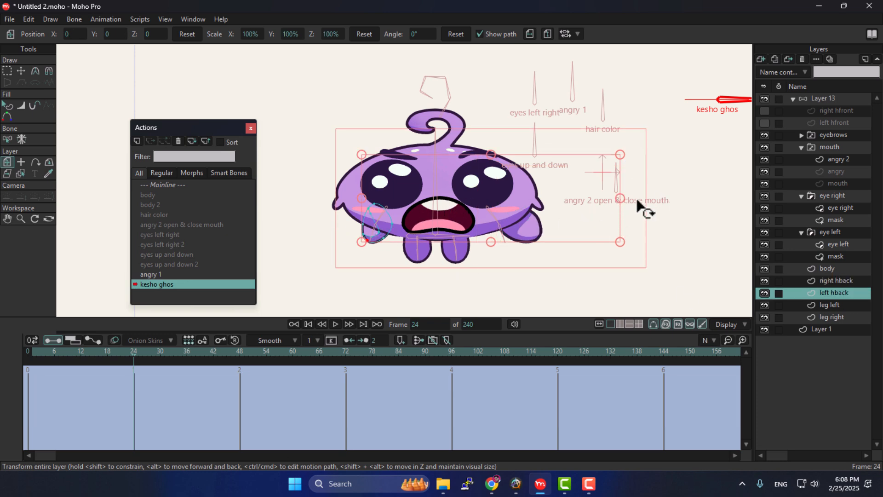
mouse_move(621, 199)
left_mouse_down()
mouse_move(636, 205)
mouse_move(628, 207)
left_mouse_up()
left_click_drag(331, 225, 417, 223)
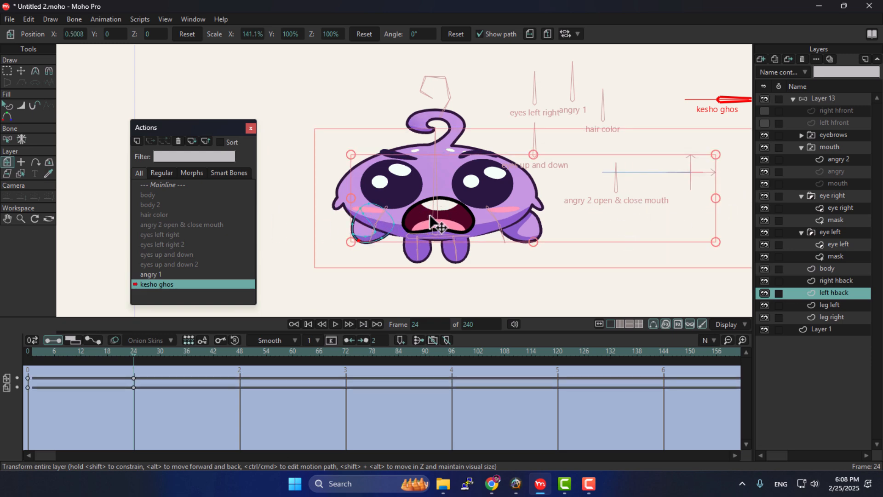
left_click_drag(360, 232, 351, 230)
left_click_drag(706, 196, 704, 195)
left_click_drag(407, 218, 345, 238)
left_click_drag(371, 217, 366, 221)
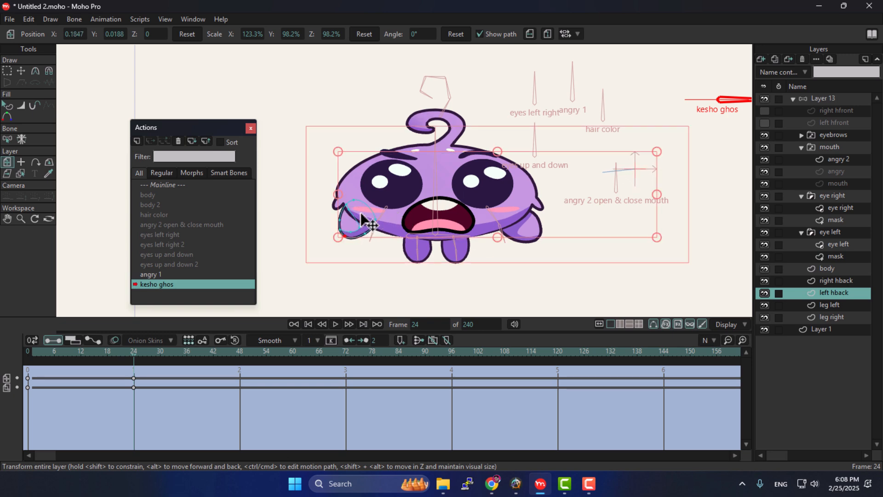
Shorten the leg left layer to 94.6% in Y at frame 24 and shorten the leg right layer to match
left_click(849, 303)
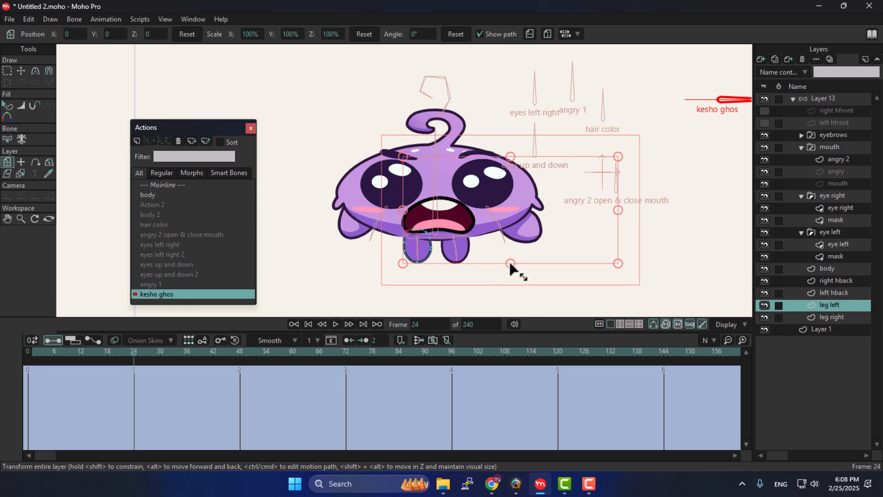
mouse_move(509, 263)
left_mouse_down()
mouse_move(509, 250)
mouse_move(513, 270)
left_mouse_up()
left_click(857, 292)
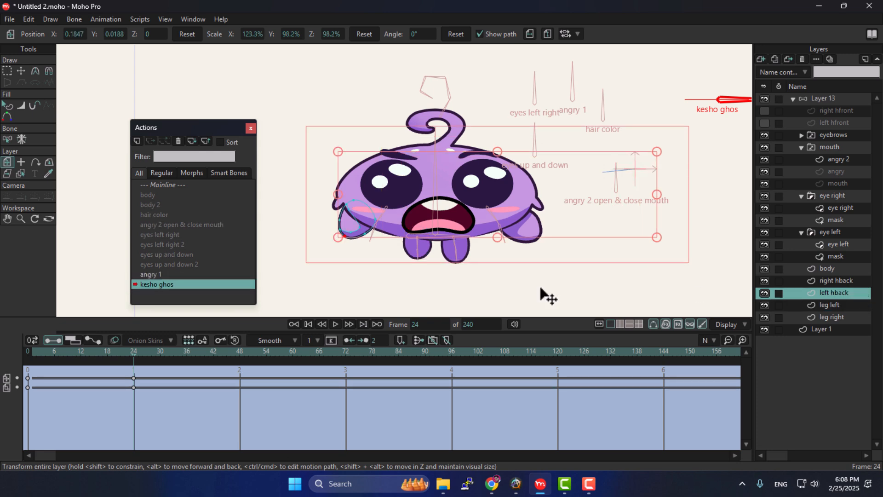
left_click(844, 316)
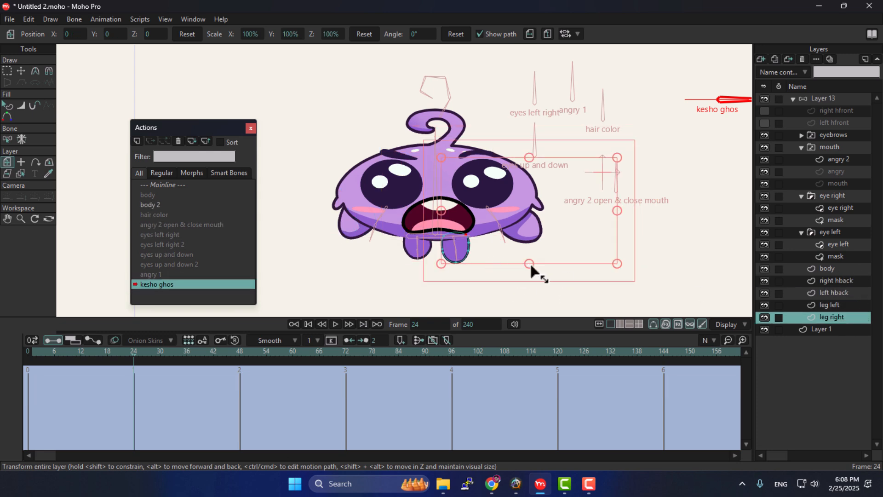
left_click_drag(530, 260, 509, 258)
left_click(839, 304)
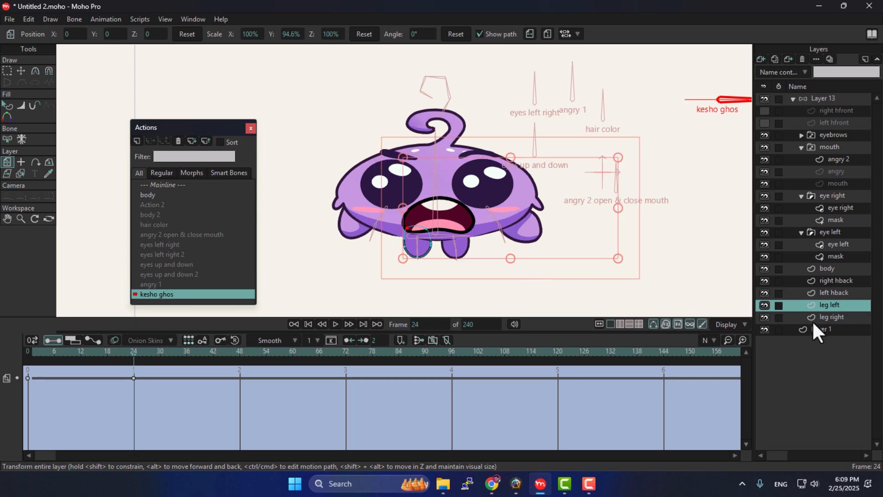
mouse_move(132, 352)
left_mouse_down()
mouse_move(48, 355)
mouse_move(135, 378)
mouse_move(34, 355)
mouse_move(104, 351)
mouse_move(29, 343)
mouse_move(147, 350)
mouse_move(30, 338)
mouse_move(134, 335)
left_mouse_up()
Refine the left hback layer to 127.6% in X and 92.3% in Y, and move it to about X 0.219, Y -0.025
left_click(838, 292)
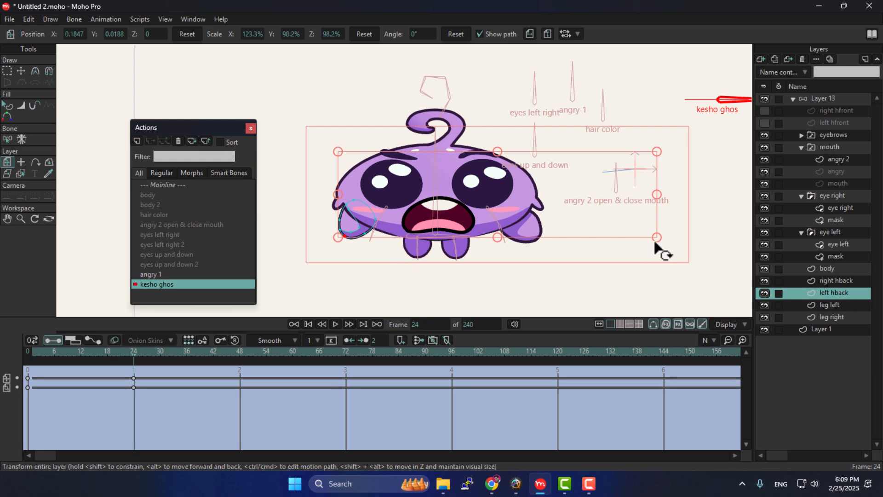
left_click_drag(658, 193, 657, 194)
left_click_drag(349, 218, 360, 222)
left_click_drag(500, 240, 498, 237)
left_click_drag(332, 238, 339, 238)
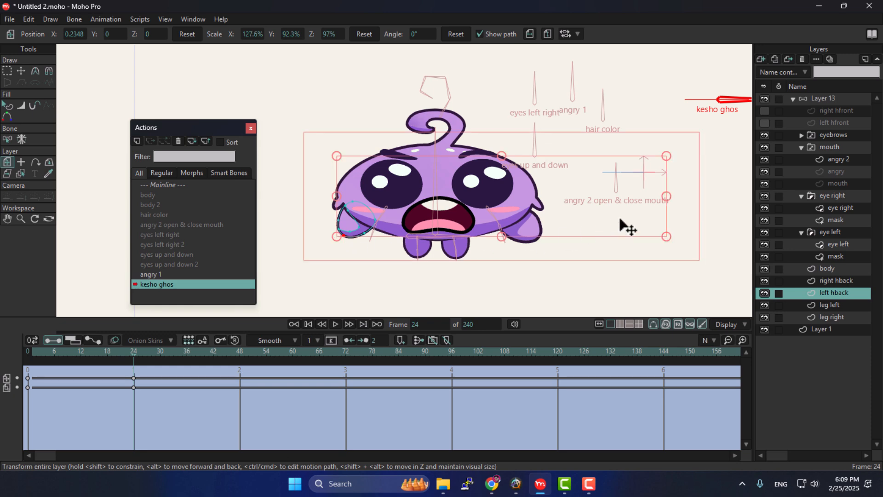
left_click_drag(665, 196, 665, 196)
left_click_drag(365, 222, 359, 227)
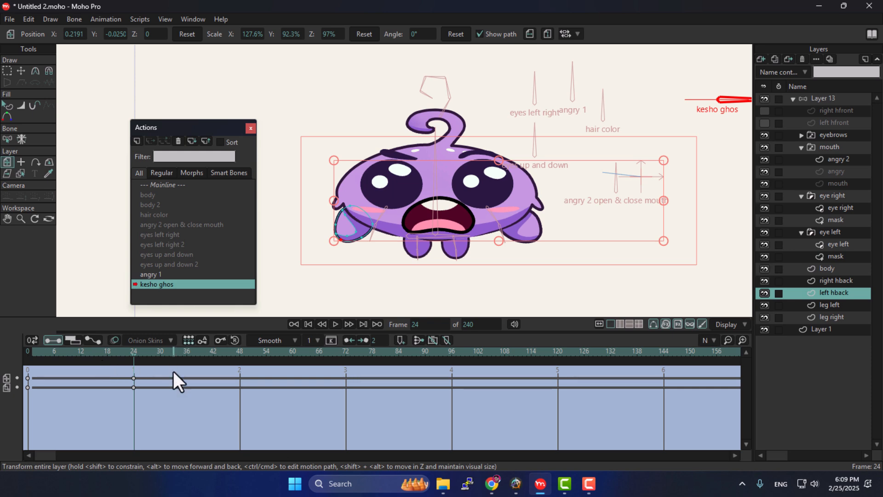
Return to the mainline at frame 0 and create a second action named kesho ghos 2 for the kesho ghos bone in Layer 13
left_click_drag(134, 355, 13, 351)
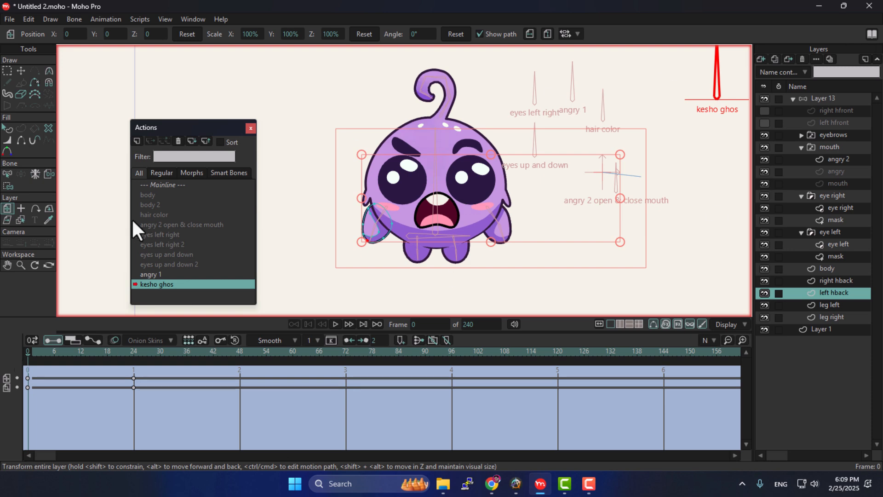
double_click(159, 185)
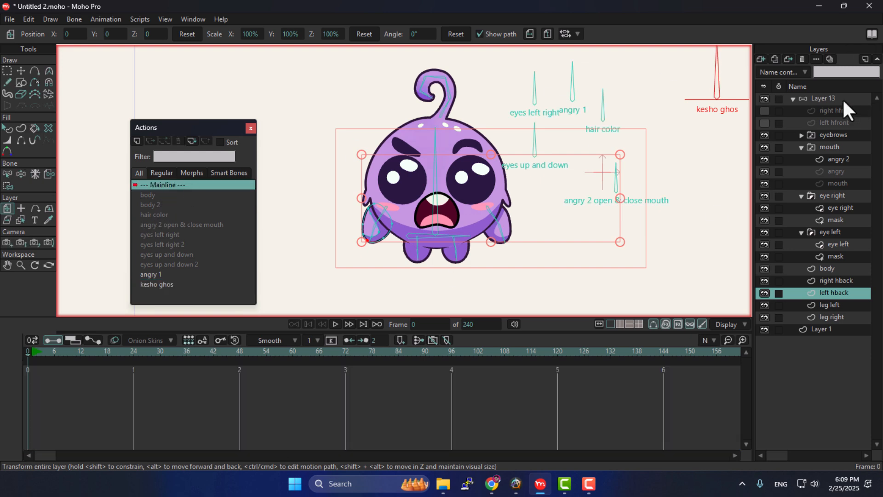
left_click(841, 99)
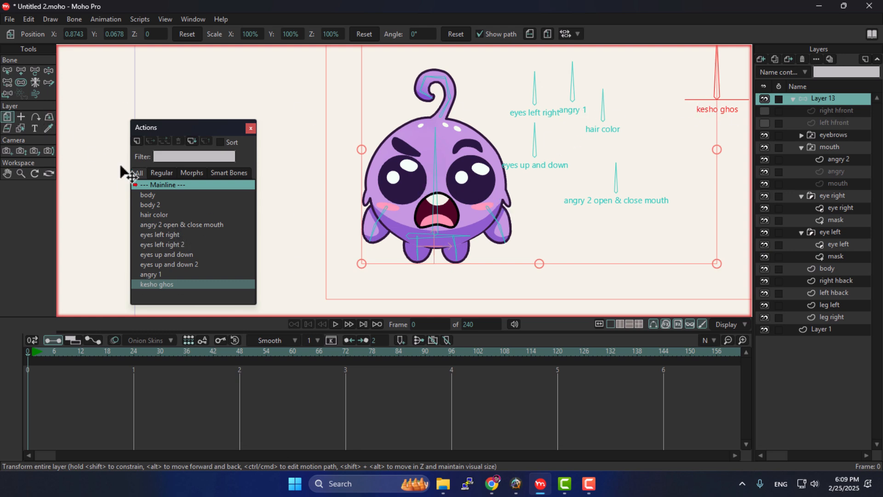
left_click(7, 70)
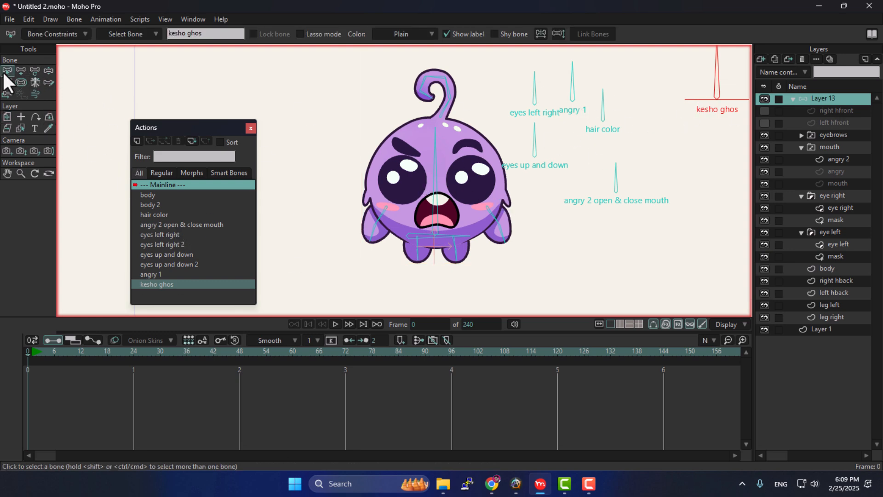
left_click(716, 82)
left_click(720, 83)
left_click(137, 141)
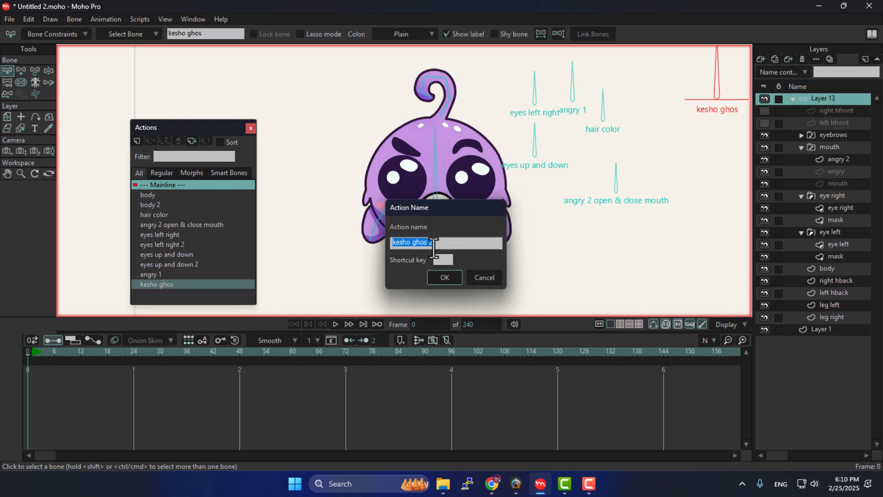
left_click(440, 276)
left_click_drag(190, 128, 134, 77)
Rotate the kesho ghos bone to 180° at frame 24 of the kesho ghos 2 action
left_click_drag(508, 154, 361, 246)
scroll(387, 179, "down", 3)
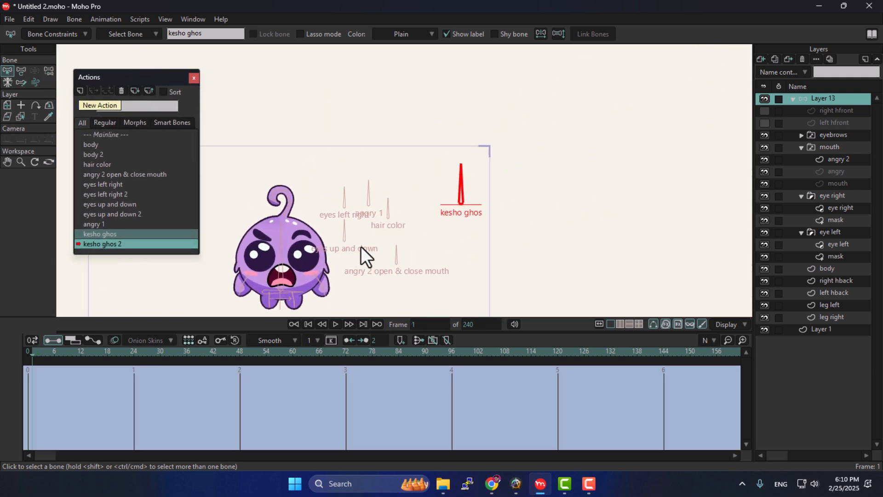
left_click_drag(425, 242, 423, 200)
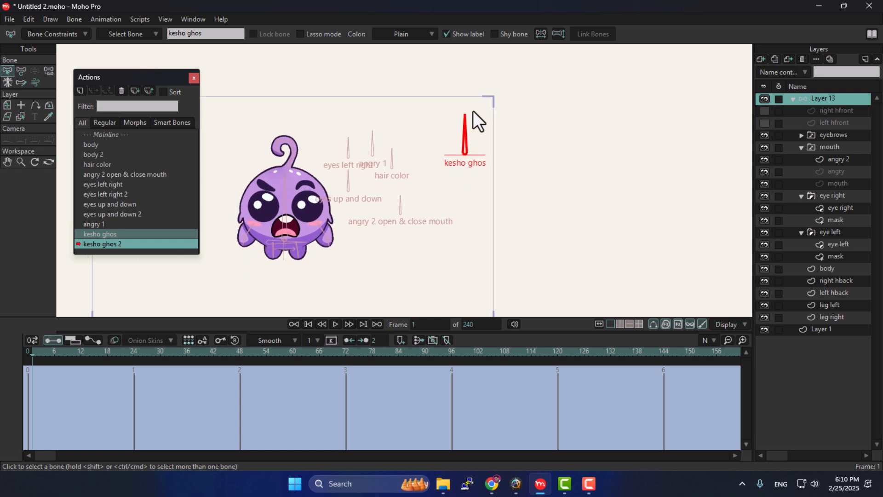
left_click(133, 353)
left_click(21, 70)
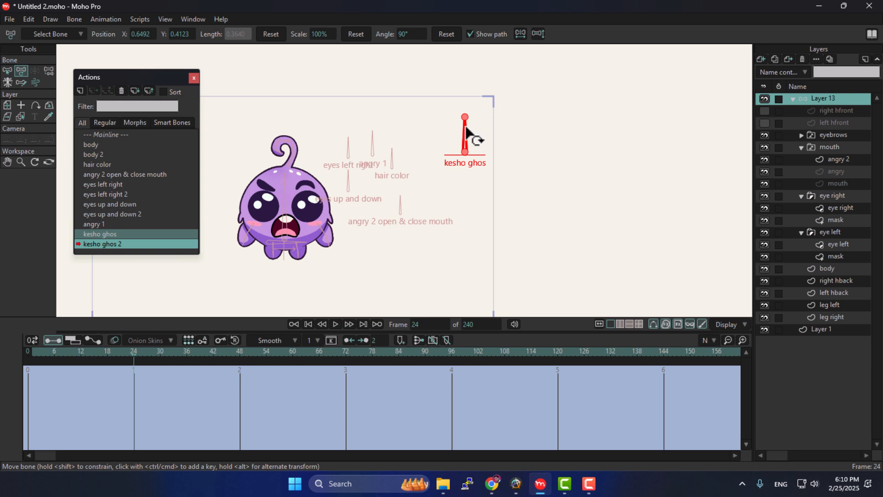
left_click_drag(467, 131, 414, 155)
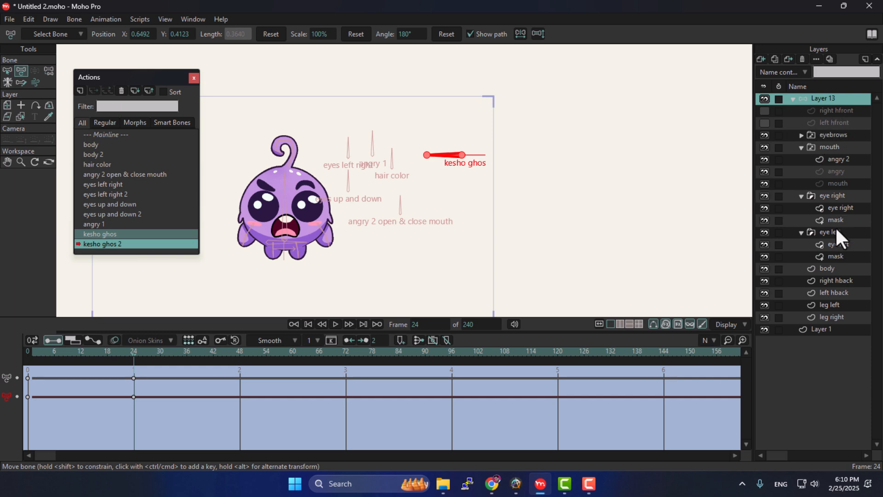
Scale the body layer to 70% in X and 158% in Y at frame 24, and raise it to Y 0.2156
left_click(838, 270)
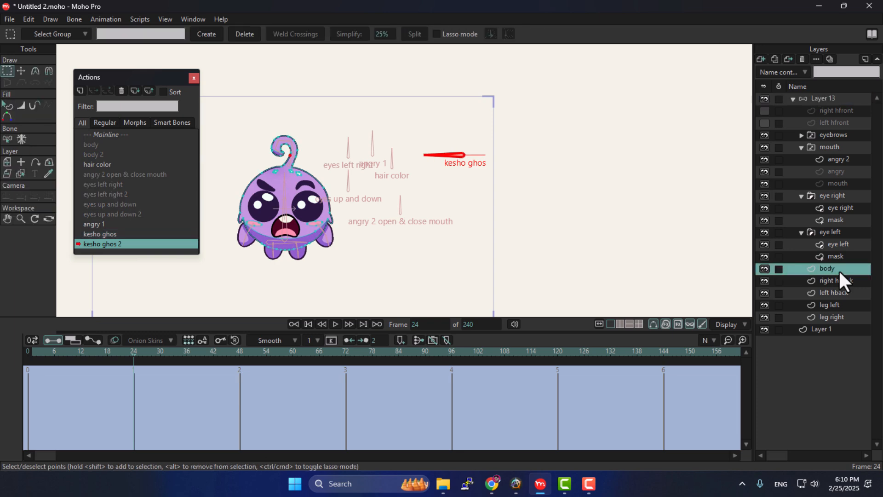
left_click(7, 161)
scroll(326, 224, "up", 3)
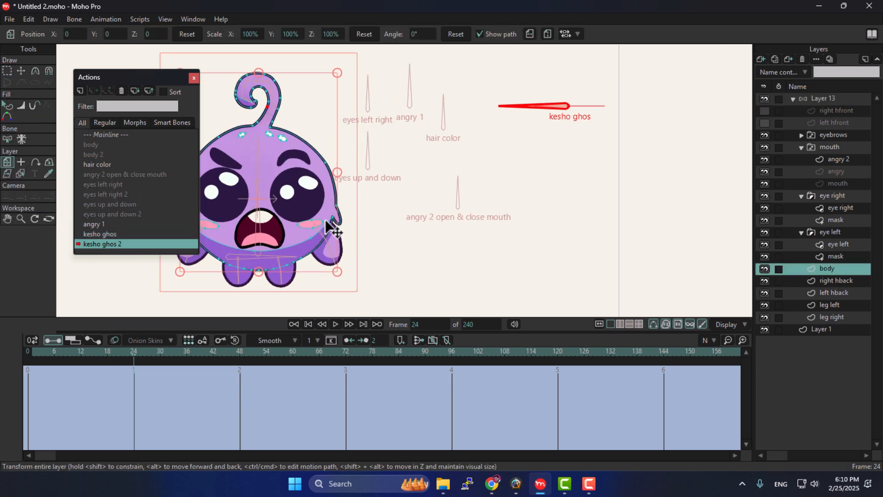
left_click_drag(325, 224, 433, 268)
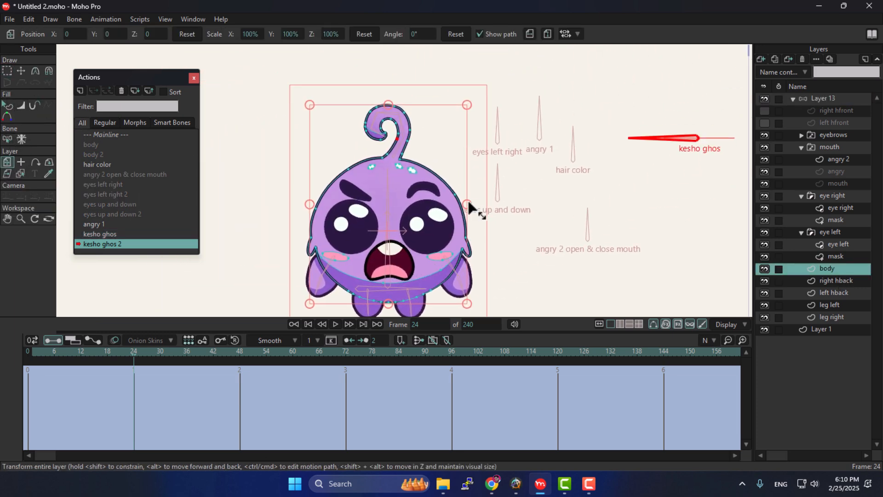
left_click_drag(468, 205, 449, 221)
left_click_drag(387, 97, 387, 36)
scroll(416, 177, "down", 2)
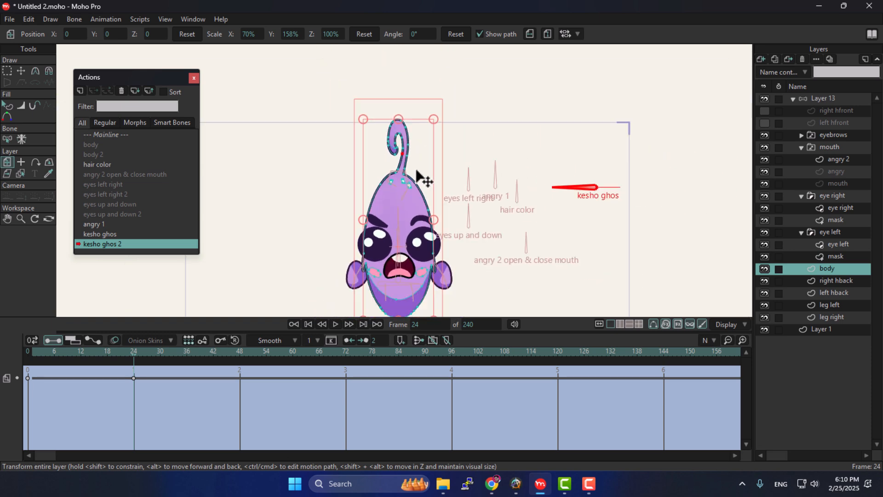
scroll(416, 173, "down", 1)
left_click_drag(416, 172, 406, 137)
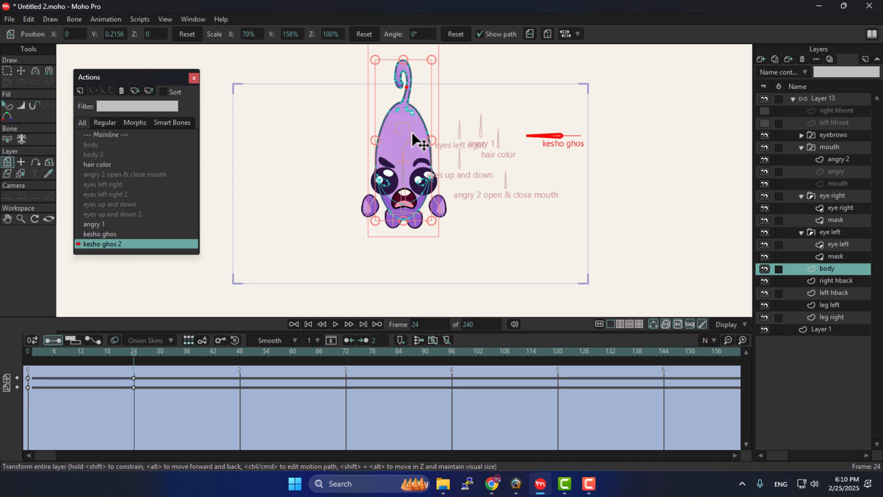
Scale the right hback layer to 81.5% in X and 162.8% in Y, and move it against the side of the narrowed body
scroll(391, 152, "up", 2)
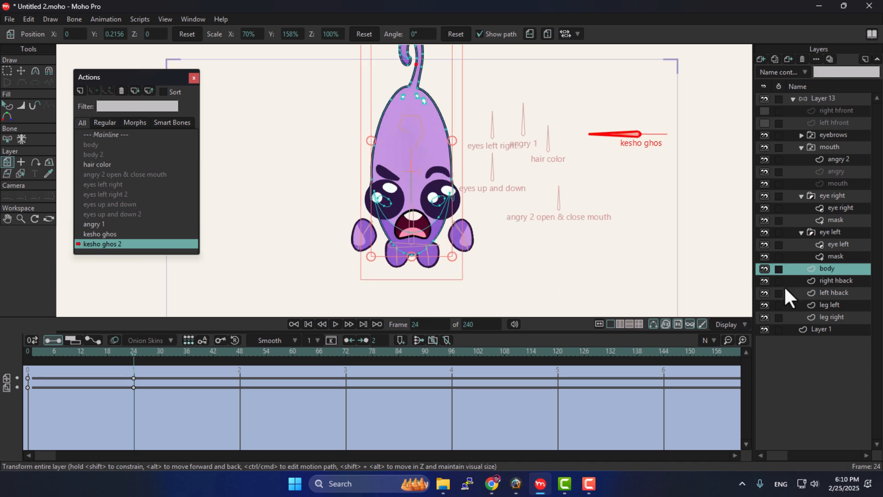
left_click(843, 281)
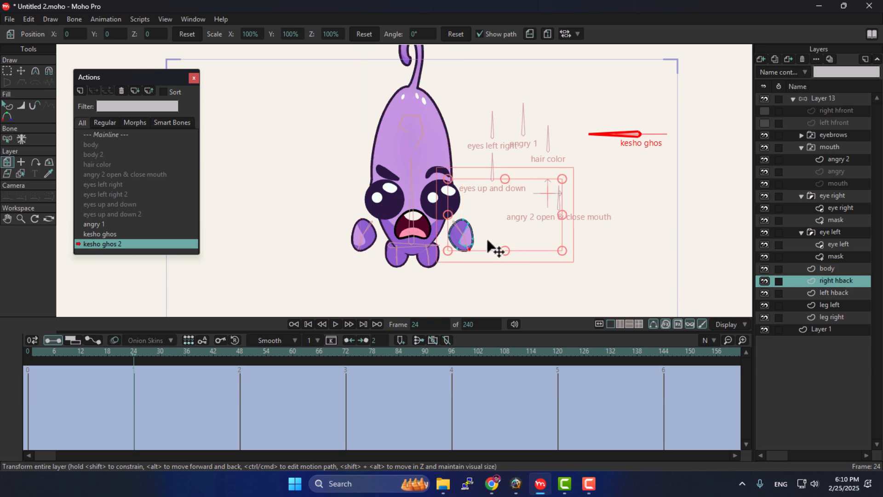
scroll(473, 246, "up", 2)
left_click_drag(473, 248, 506, 286)
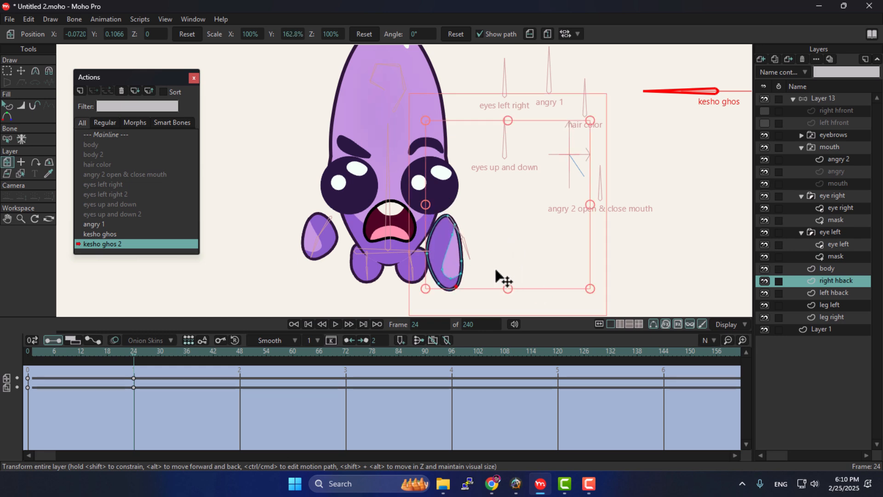
left_click_drag(419, 211, 478, 240)
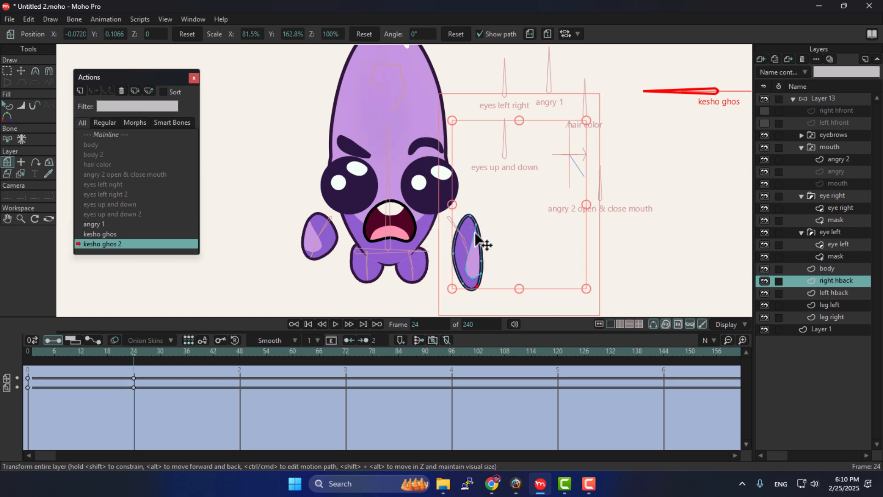
left_click_drag(458, 212, 452, 205)
Scale the left hback layer to 88.7% in X and 159.4% in Y, and move it to X -0.0693, Y 0.2746
left_click(826, 295)
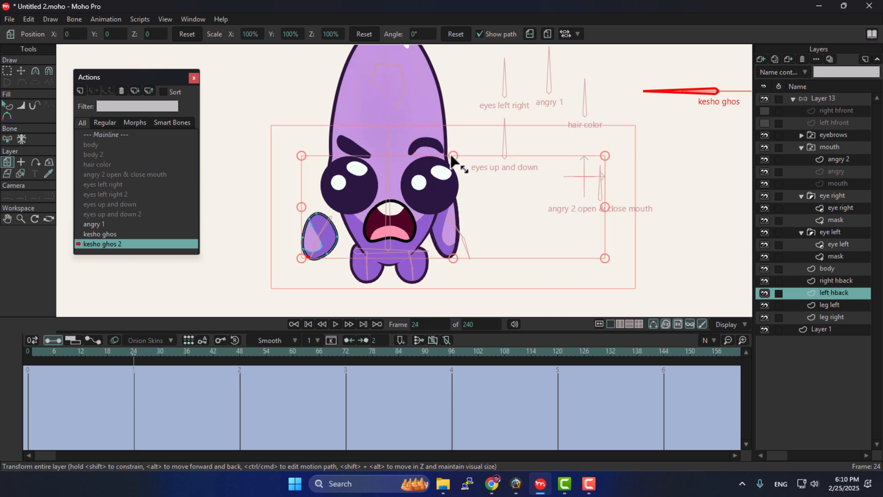
left_click_drag(453, 157, 457, 141)
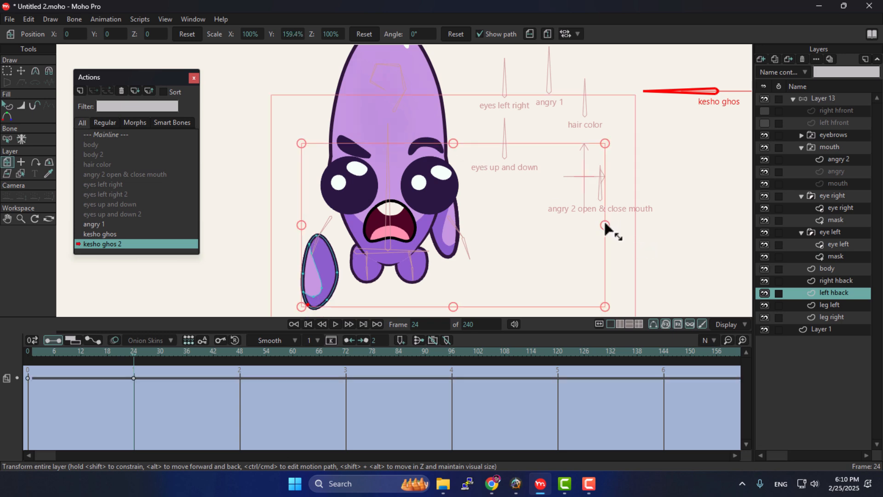
mouse_move(604, 223)
left_mouse_down()
mouse_move(591, 225)
mouse_move(602, 219)
left_mouse_up()
left_click_drag(325, 286, 323, 238)
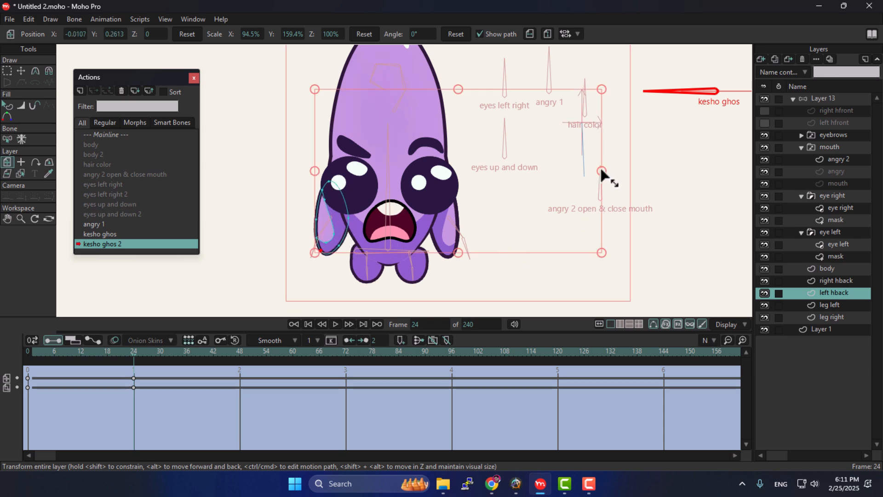
left_click_drag(601, 170, 599, 168)
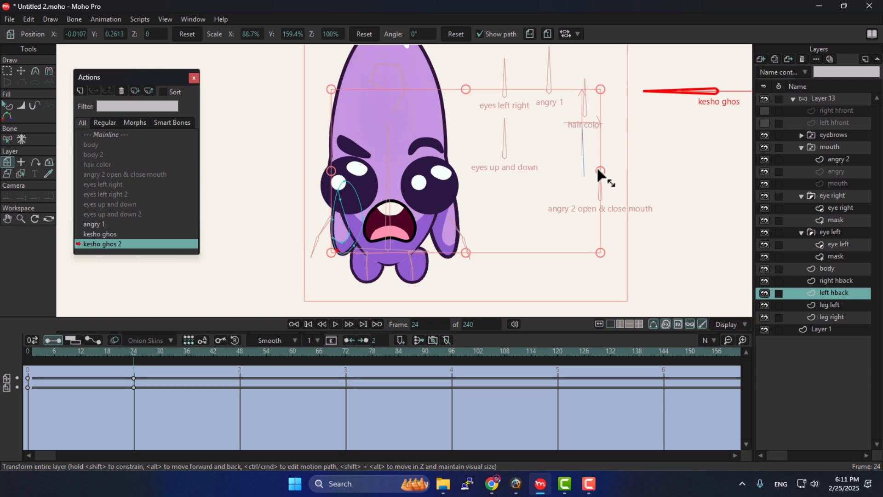
left_click_drag(362, 215, 344, 208)
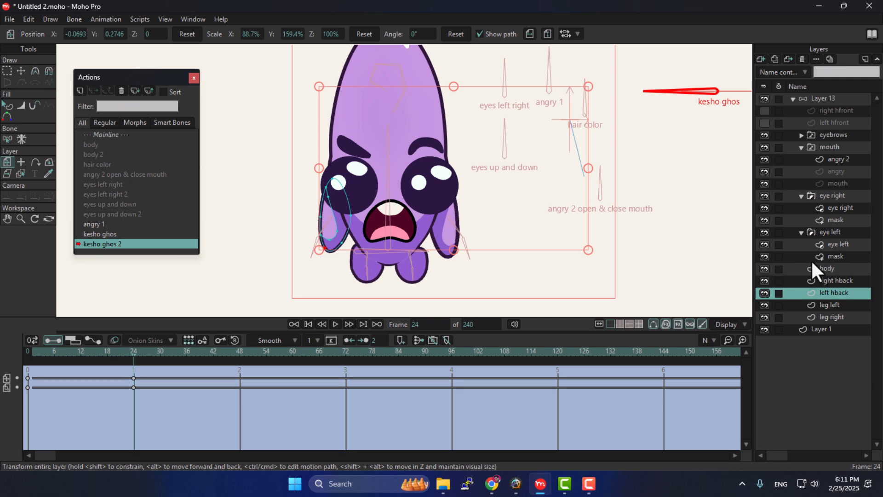
Scale the eye right group to 48.8% in X and 121.3% in Y, and move it to X -0.0511, Y 0.1489
left_click(841, 138)
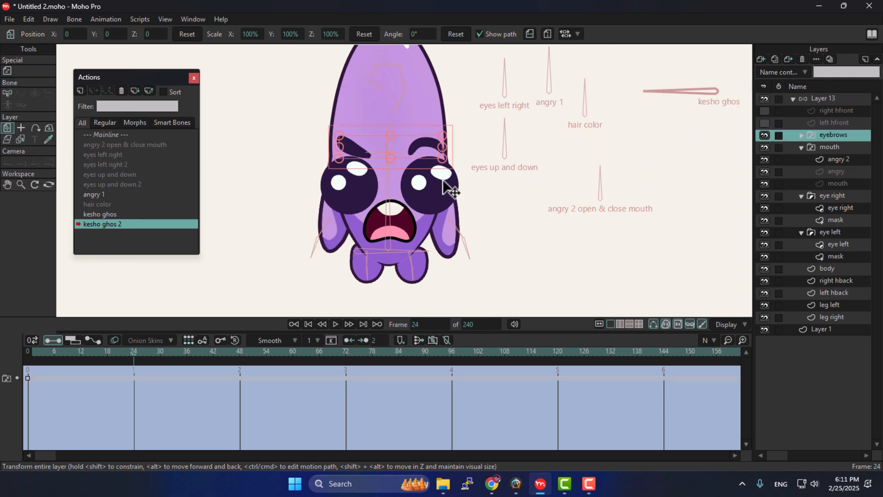
left_click(843, 143)
left_click(842, 197)
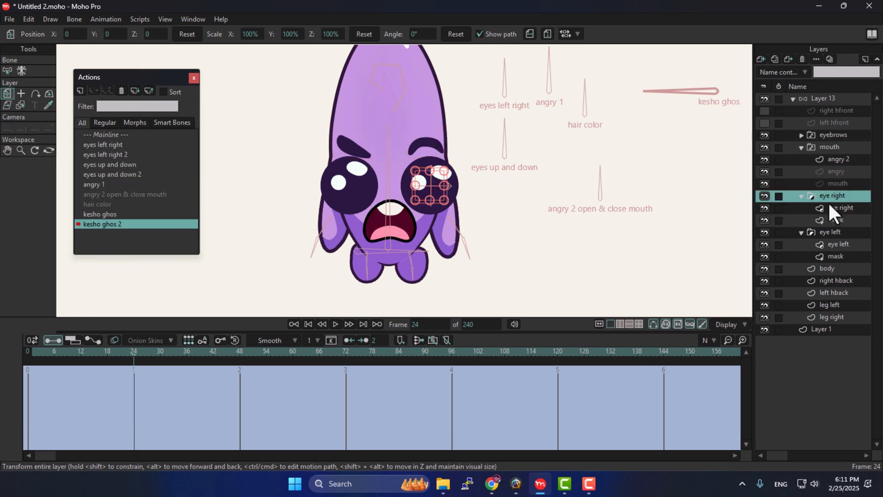
scroll(453, 189, "up", 2)
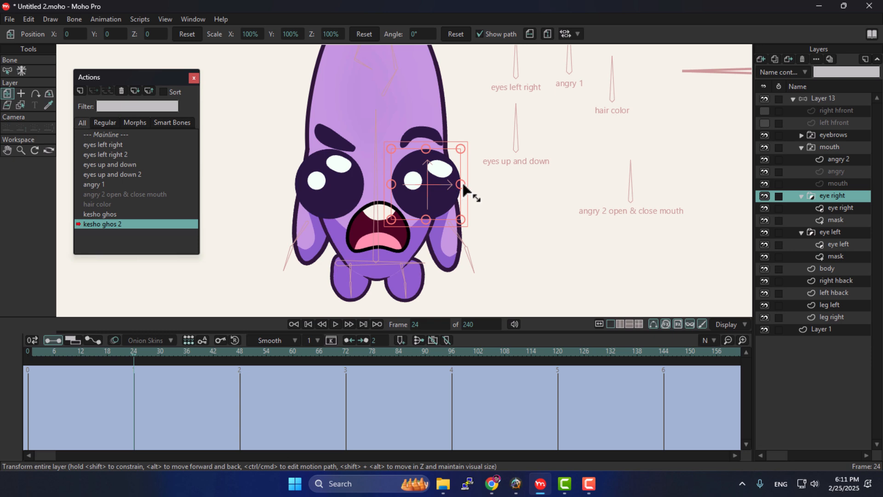
left_click_drag(457, 187, 421, 142)
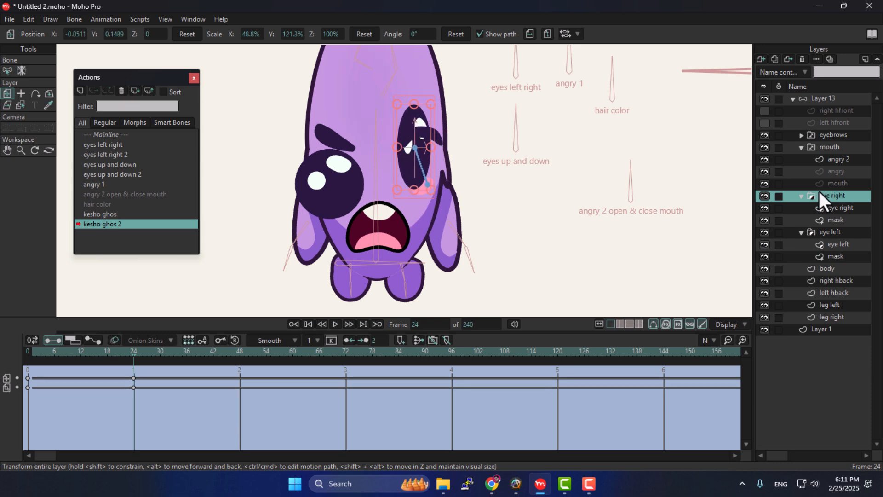
Scale the eye left group to 50.8% in X and 127.1% in Y, and move it to X -0.0267, Y 0.1511
left_click(841, 231)
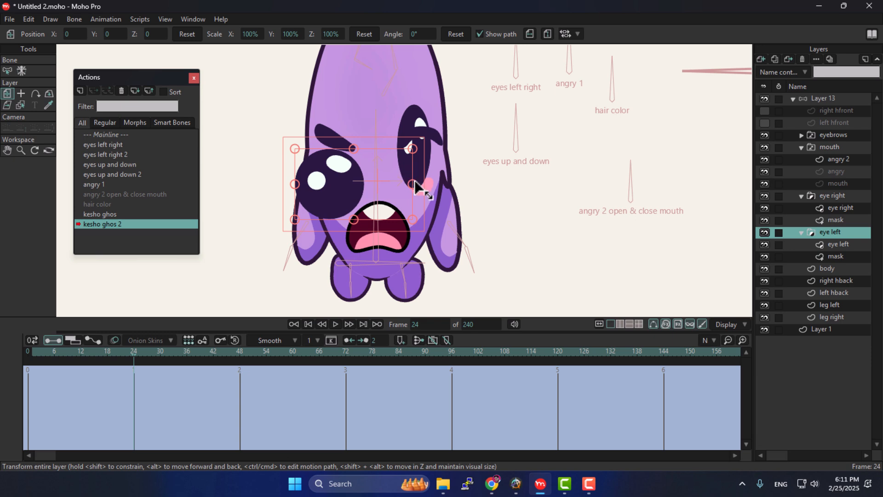
left_click_drag(419, 187, 364, 140)
key("ctrl+z")
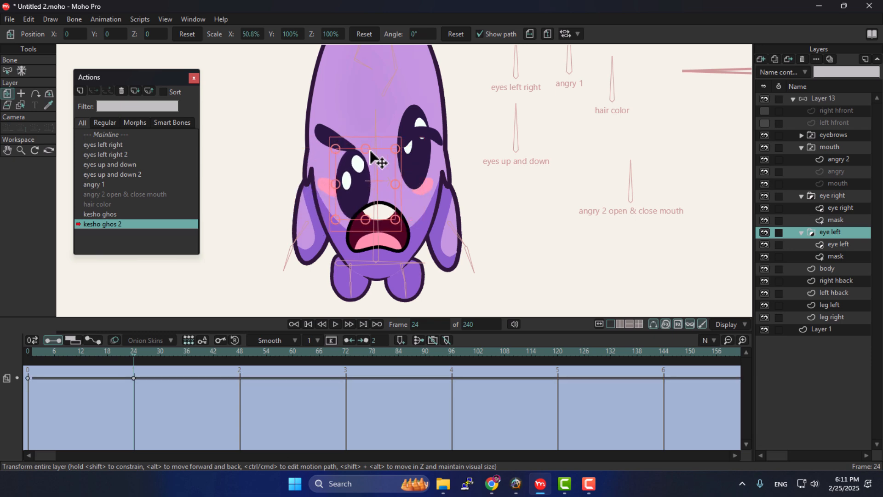
left_click_drag(368, 137, 350, 130)
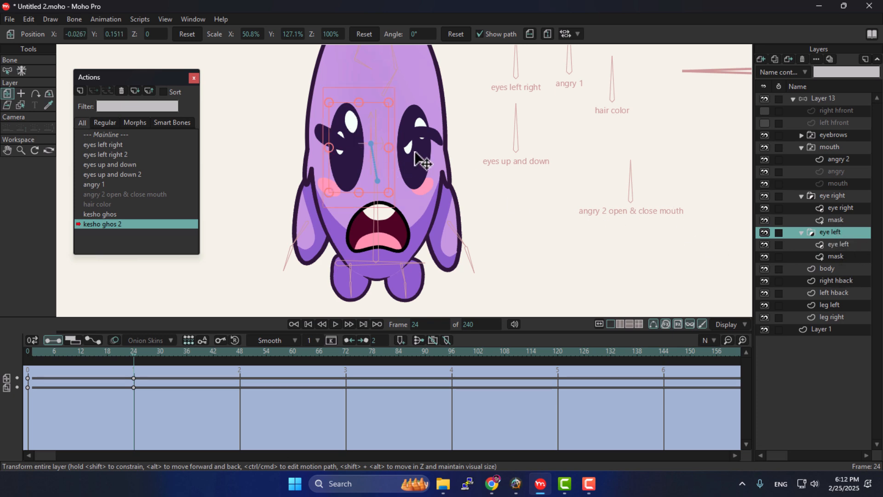
Scale the eyebrows layer to 67.3% in X and 245% in Y, and raise it above the eyes to X 0.0045, Y 0.2473
left_click(843, 133)
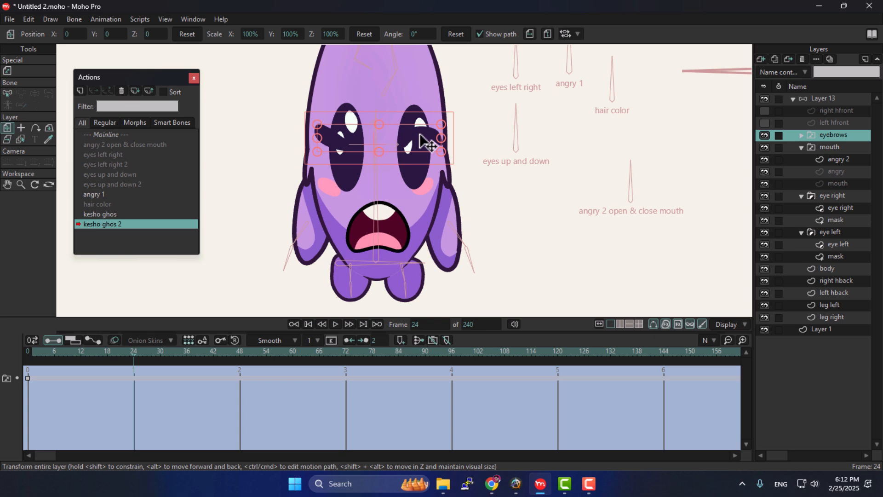
left_click_drag(442, 137, 419, 141)
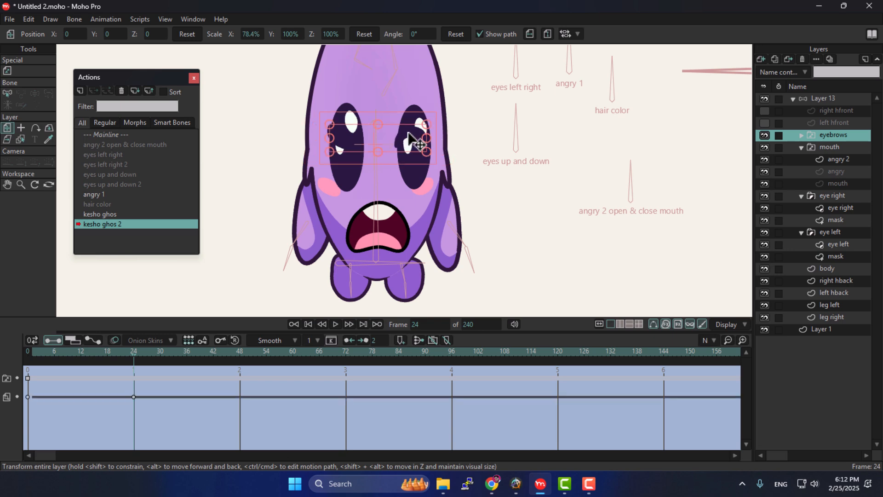
left_click_drag(408, 76, 410, 76)
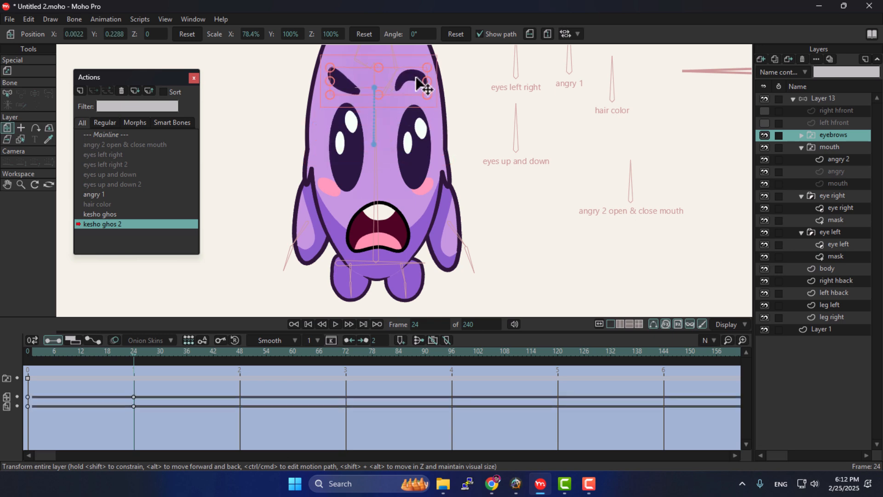
scroll(416, 80, "down", 1)
left_click_drag(416, 124, 432, 213)
scroll(432, 213, "up", 1)
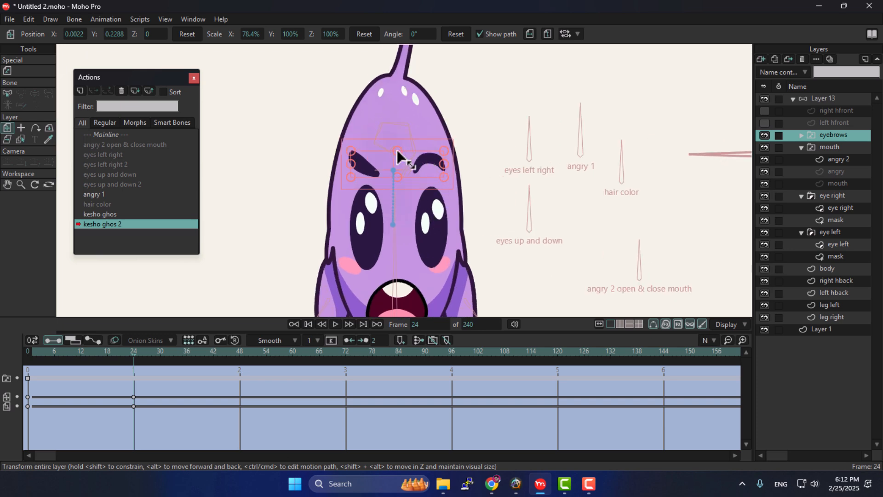
left_click_drag(396, 150, 399, 123)
left_click_drag(444, 153, 421, 152)
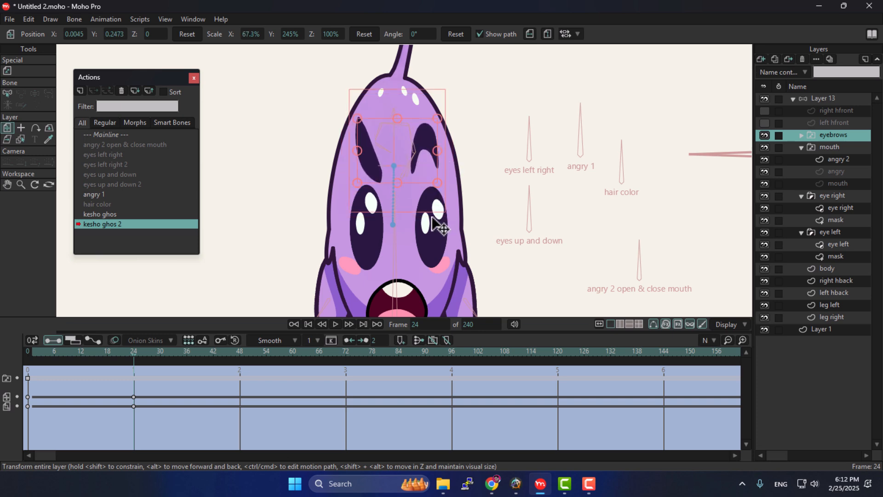
Scale the mouth layer to 55.4% in X and 193.6% in Y, and move it to X 0.0093, Y 0.0440
left_click_drag(432, 217, 431, 172)
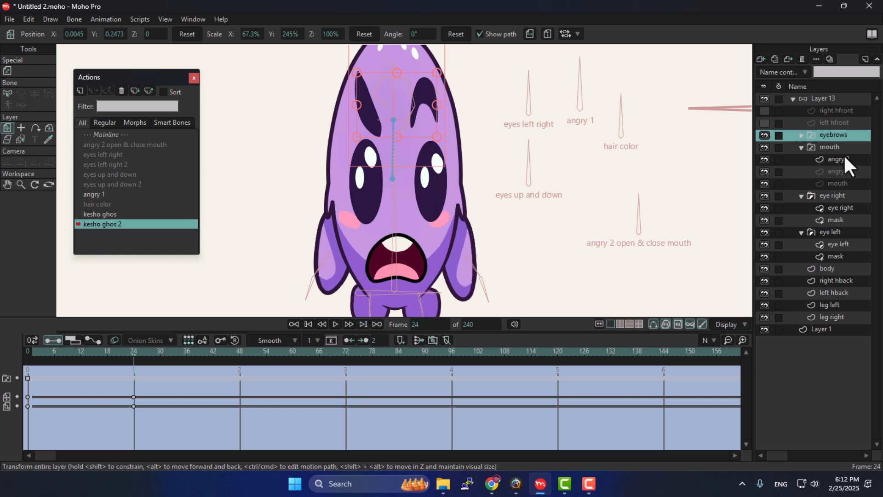
left_click(828, 148)
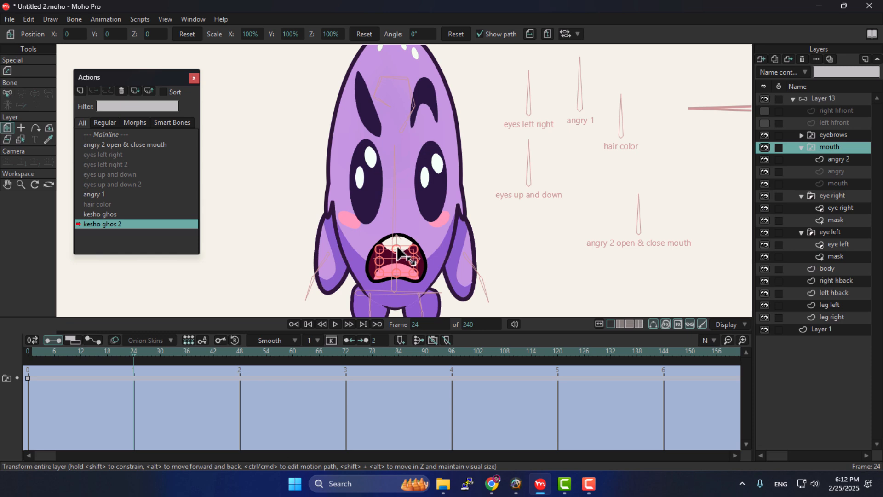
mouse_move(398, 251)
left_mouse_down()
mouse_move(403, 212)
mouse_move(427, 253)
mouse_move(411, 258)
left_mouse_up()
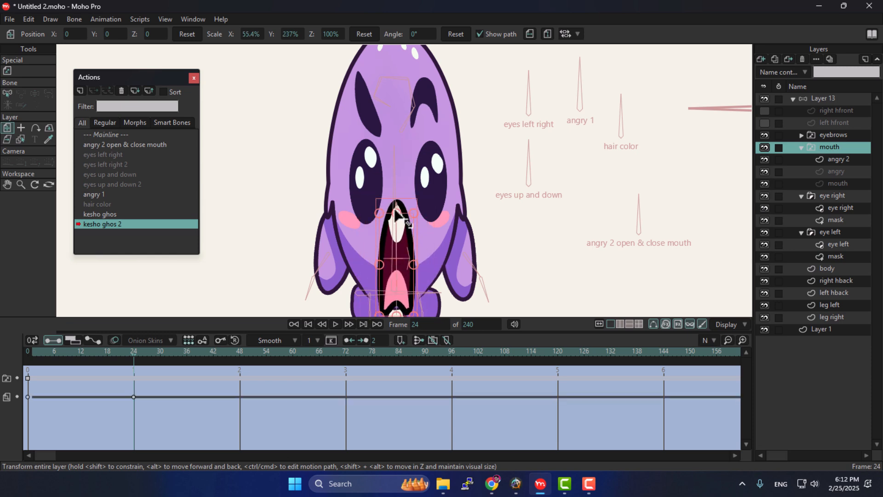
left_click_drag(396, 213, 404, 229)
Narrow the leg left layer to 98.9% in X and set its origin at the top of the leg, X -1.0585, Y -0.3687
scroll(447, 252, "down", 3)
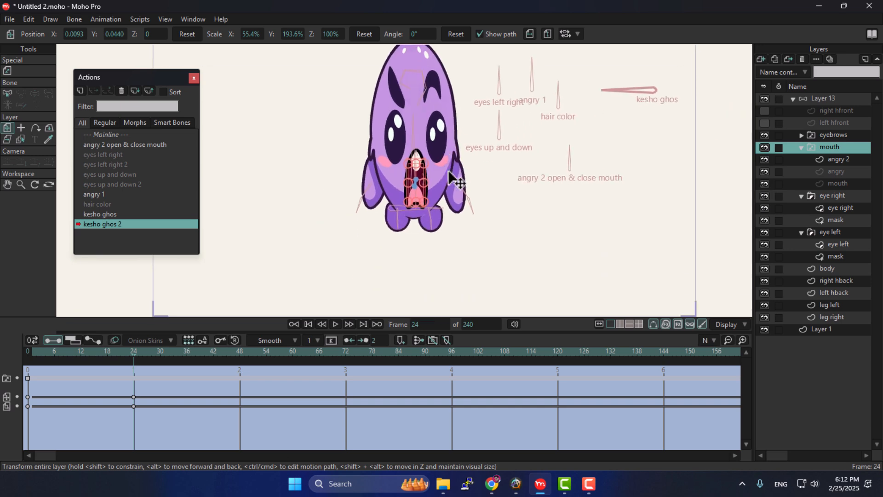
left_click(846, 280)
left_click(847, 290)
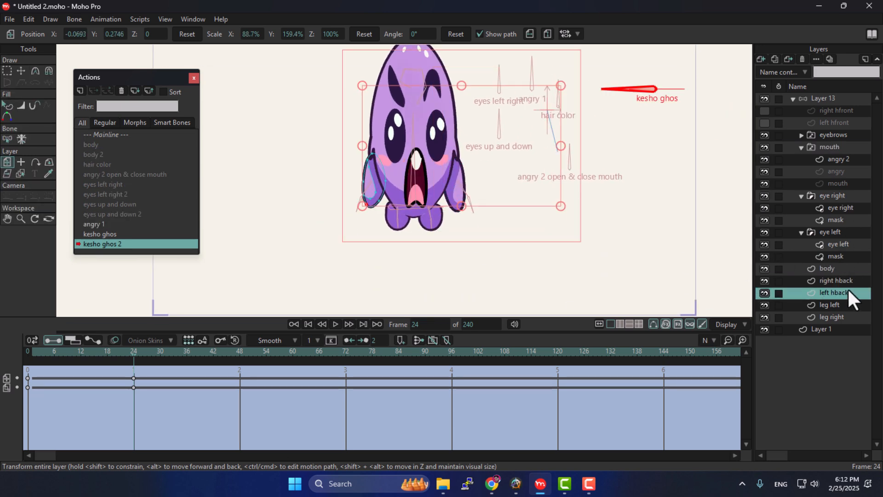
left_click(849, 305)
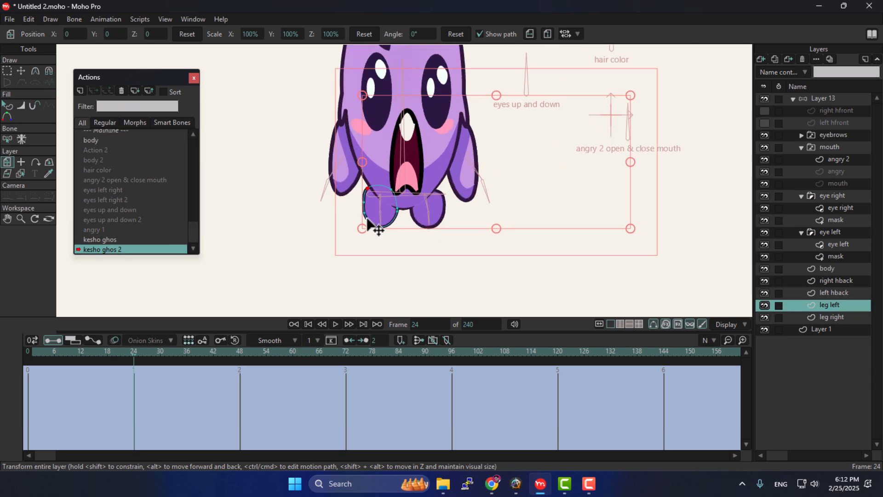
scroll(376, 226, "up", 3)
mouse_move(361, 162)
left_mouse_down()
mouse_move(368, 173)
mouse_move(388, 171)
mouse_move(366, 172)
left_mouse_up()
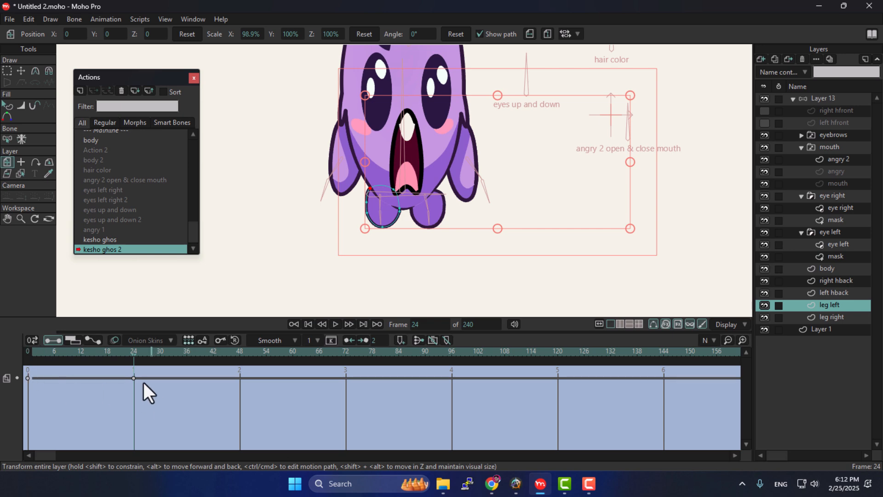
left_click(19, 164)
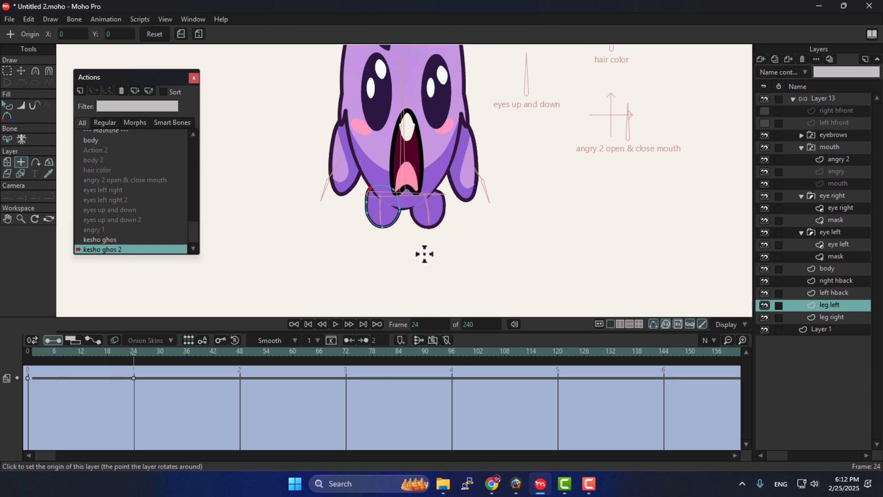
left_click(382, 196)
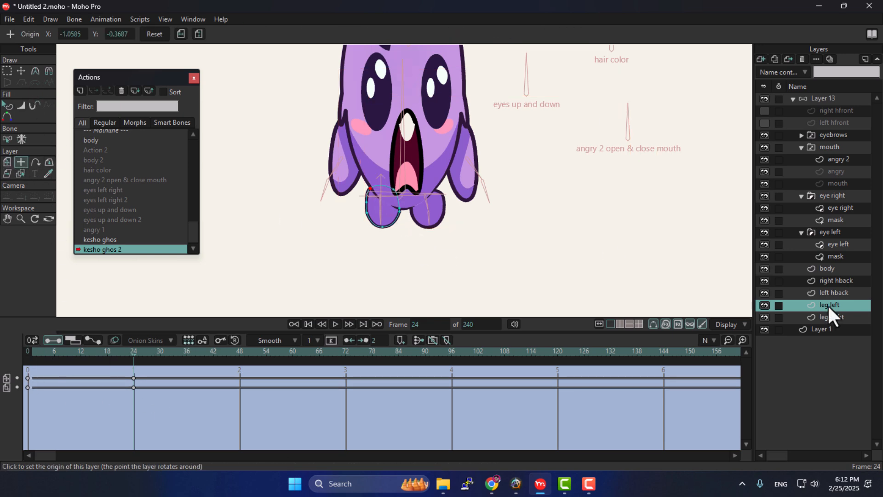
Set the origin of the leg right layer at the top of the leg, just below the body
left_click(838, 292)
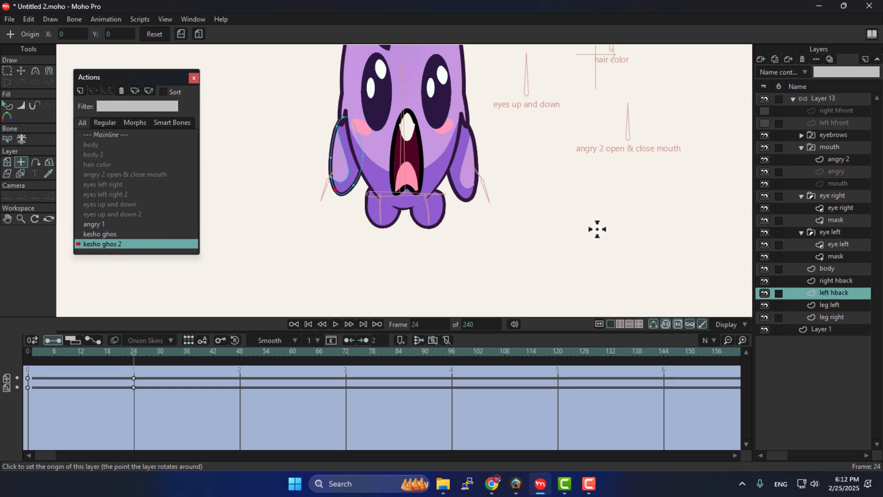
left_click(825, 305)
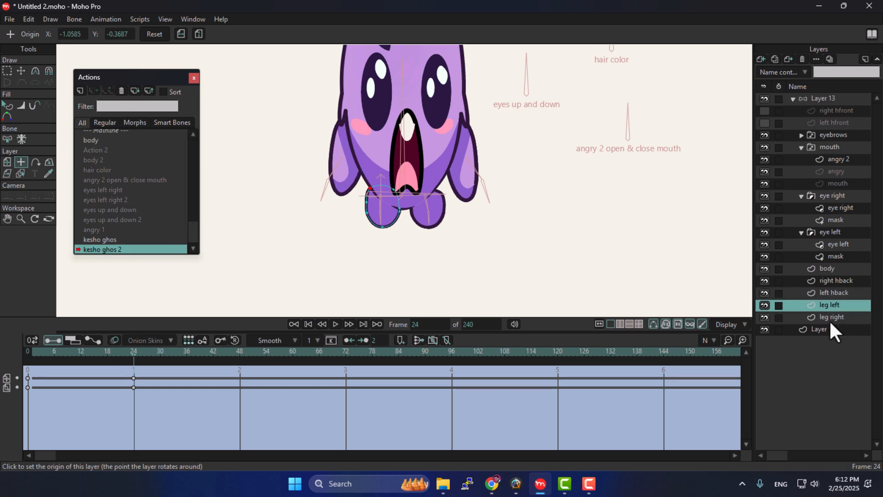
left_click(831, 318)
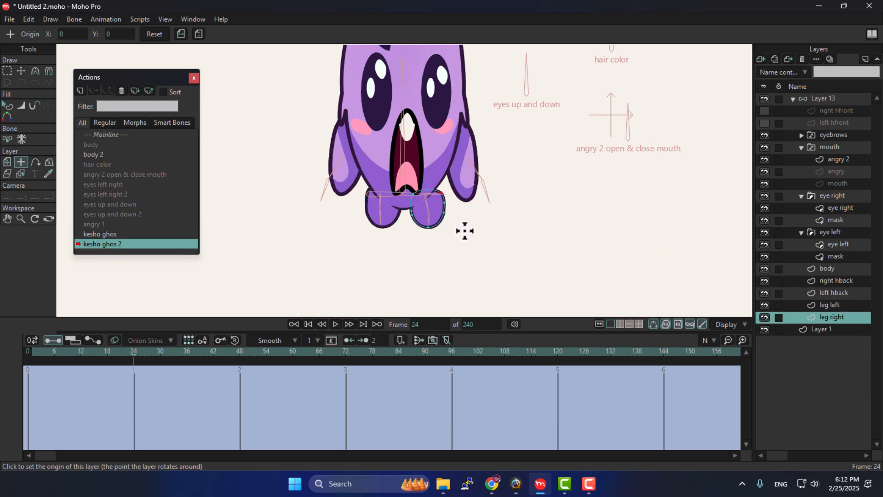
left_click(429, 199)
Scale the leg right layer to 60% in X and 297.5% in Y, and position it at X -0.0050, Y -0.0025
left_click(7, 162)
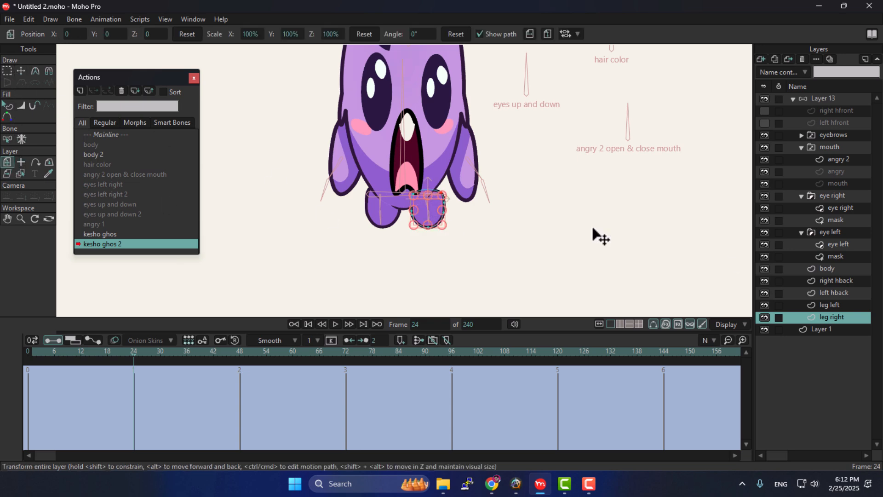
left_click_drag(436, 227, 434, 257)
left_click_drag(447, 224, 428, 219)
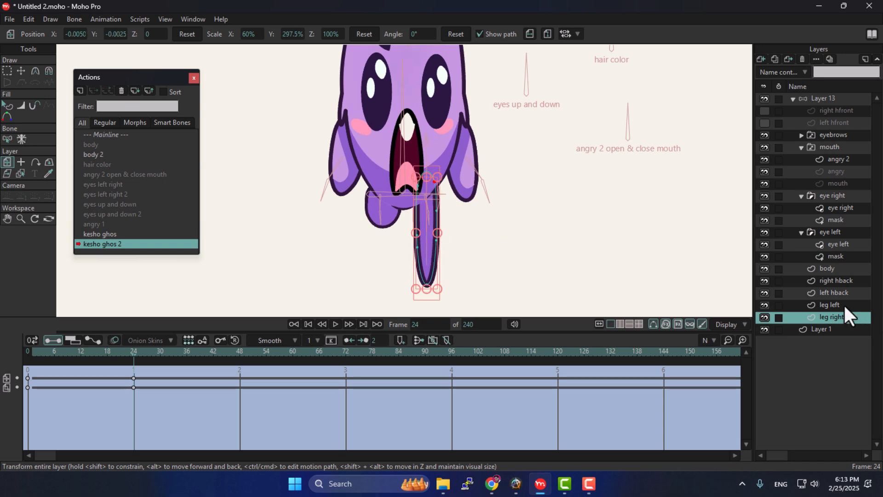
Scale the leg left layer to 58% in X and 276% in Y, and move it to X 0.0393, Y -0.0201
left_click(830, 304)
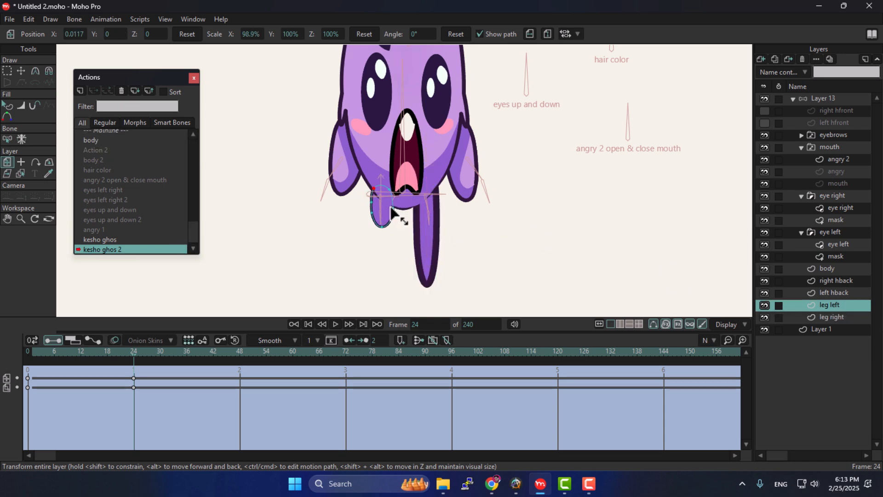
left_click_drag(390, 213, 386, 278)
left_click_drag(382, 228, 390, 234)
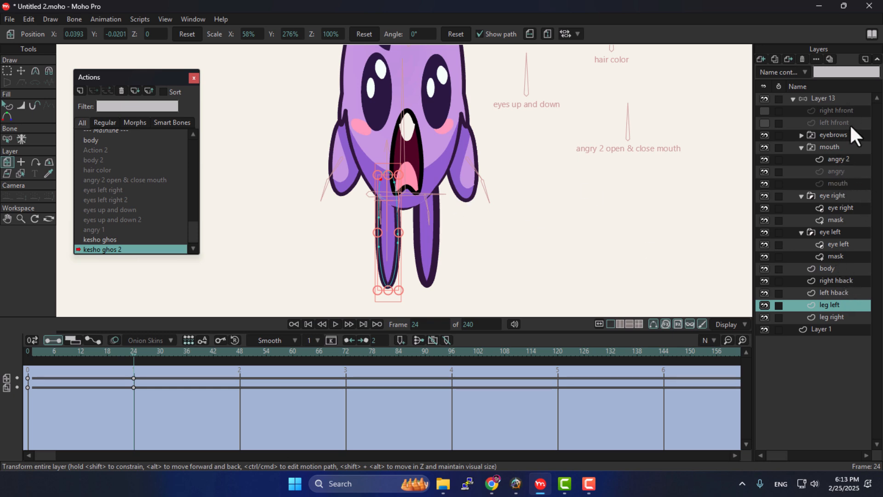
Set the origins of the right hback and left hback layers at the tops of the arms, with right hback at X -0.6271, Y -0.2236
left_click(843, 284)
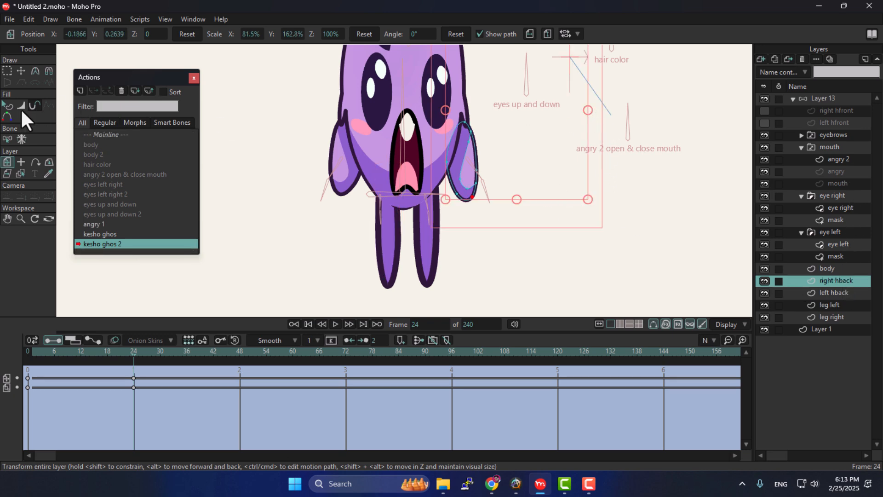
left_click(21, 161)
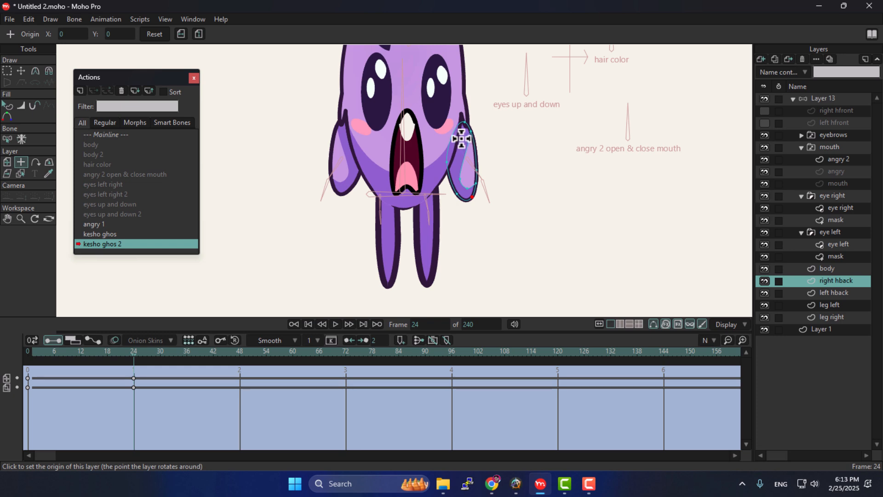
left_click(825, 291)
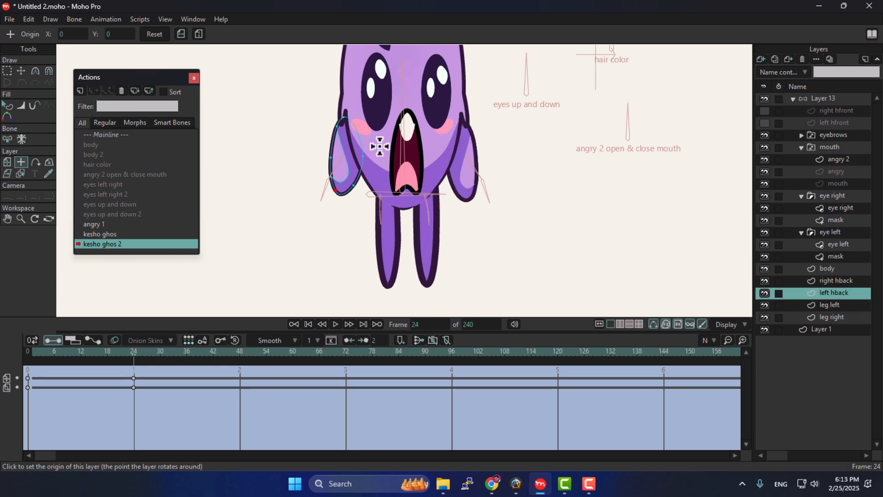
left_click(345, 123)
left_click(821, 305)
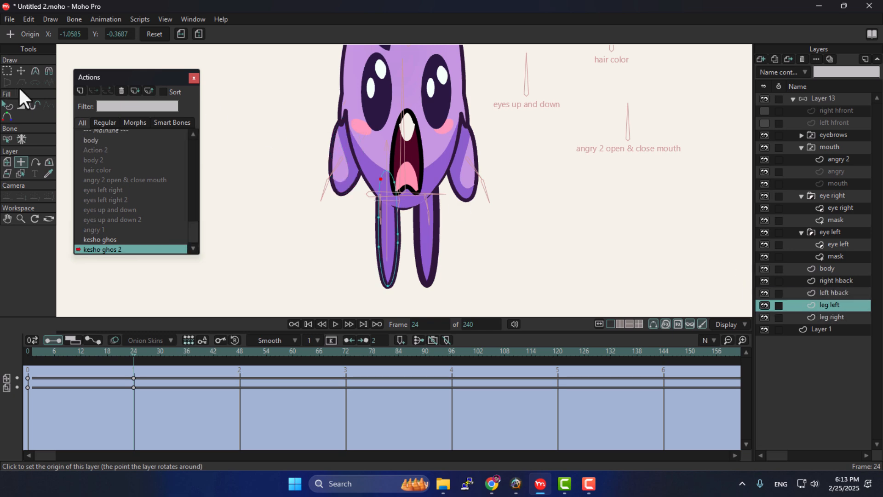
Scale the right hback layer to 58.5% in X and 213.2% in Y, and move it to X -0.0793, Y 0.1305
left_click(836, 281)
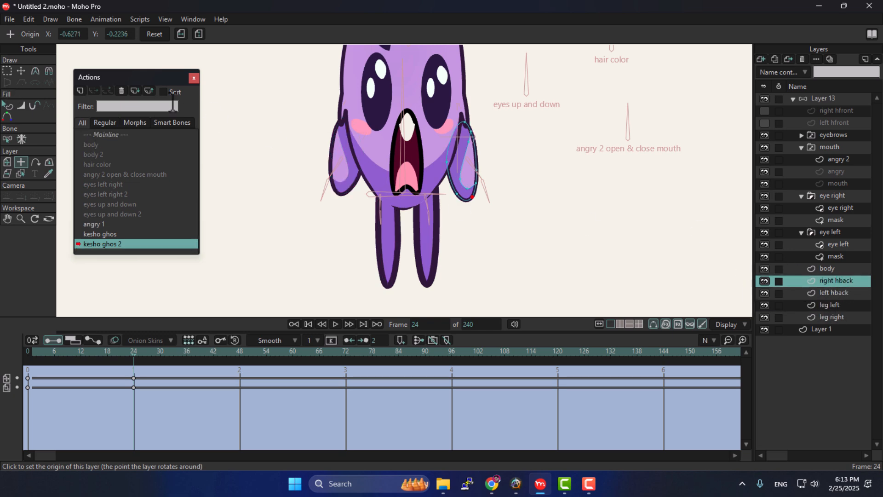
left_click(9, 161)
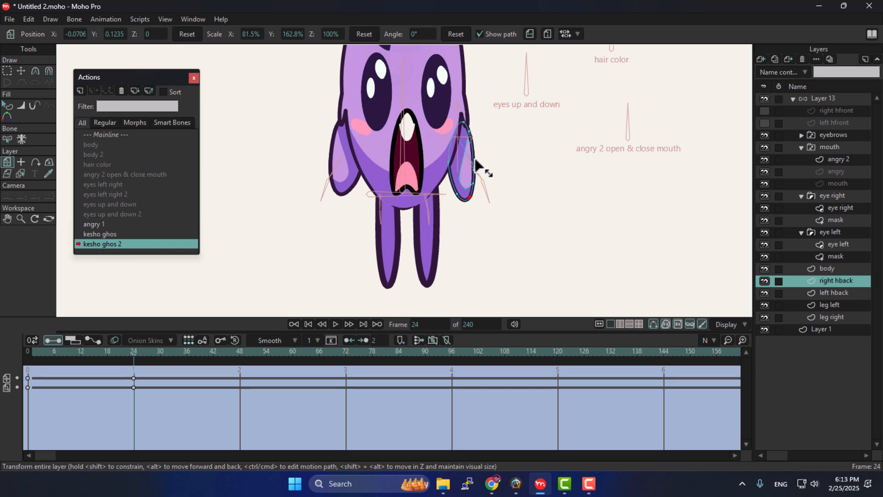
left_click_drag(470, 201, 474, 226)
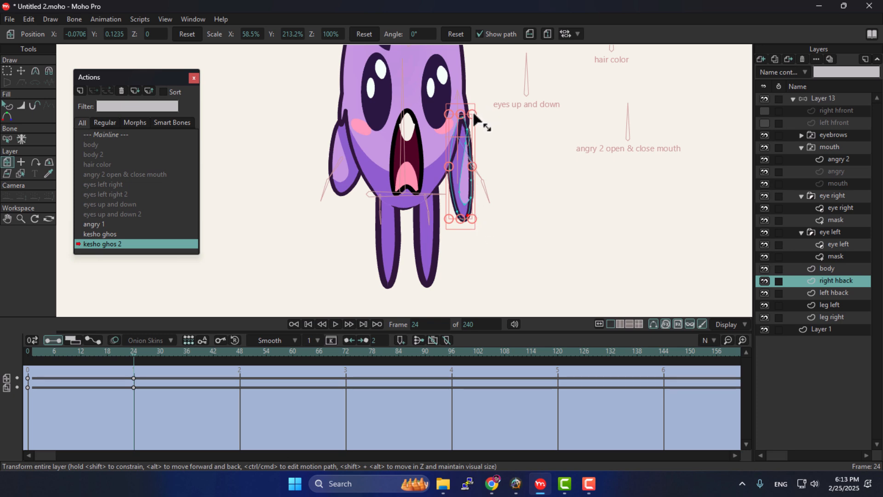
scroll(474, 121, "up", 2)
left_click_drag(476, 114, 469, 118)
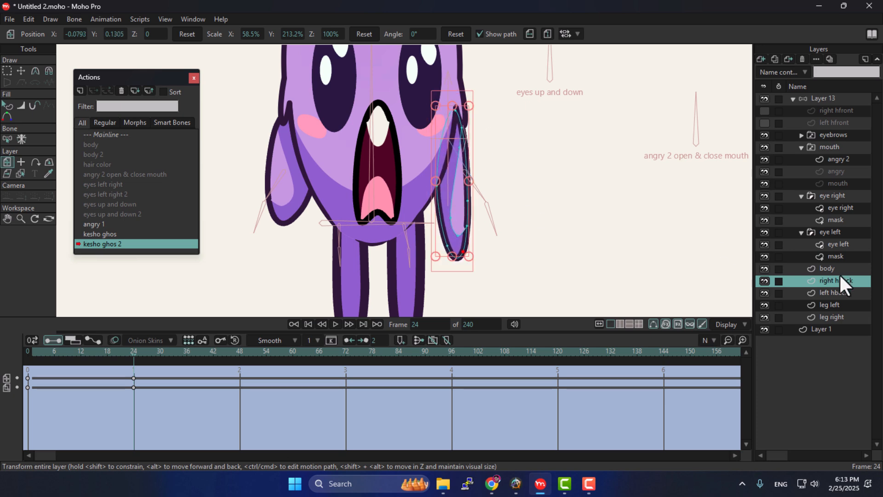
Scale the left hback layer to 56.8% in X and 214.7% in Y
left_click(846, 293)
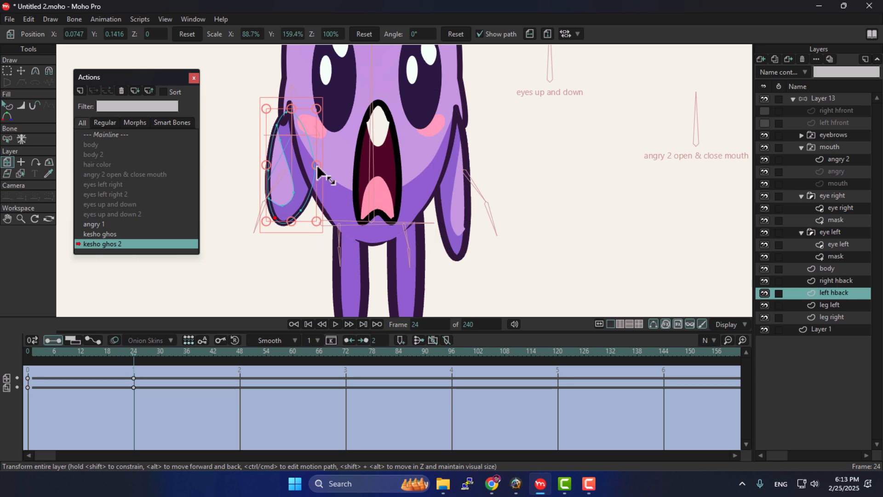
left_click_drag(316, 164, 297, 256)
scroll(430, 184, "down", 4)
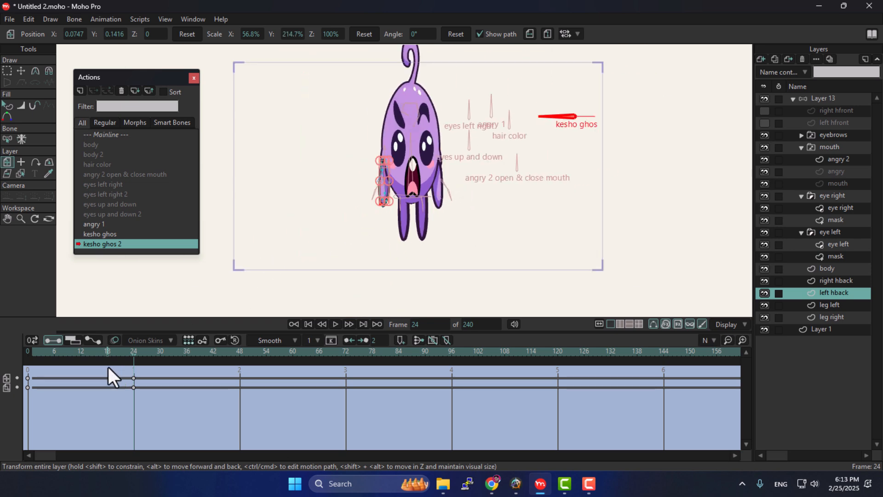
Preview the kesho ghos 2 stretch by scrubbing from frame 24 back to the start, and return to the Mainline
left_click_drag(131, 354, 91, 396)
left_click_drag(85, 391, 20, 358)
left_click(120, 134)
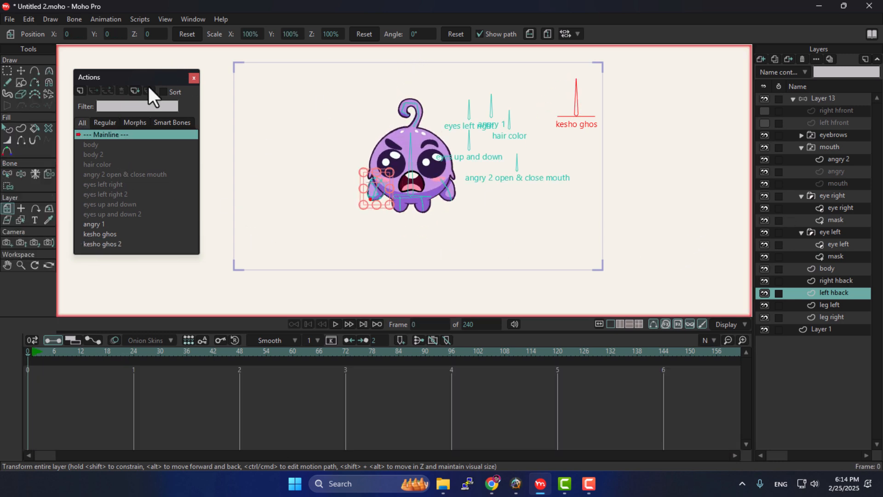
left_click_drag(152, 76, 174, 76)
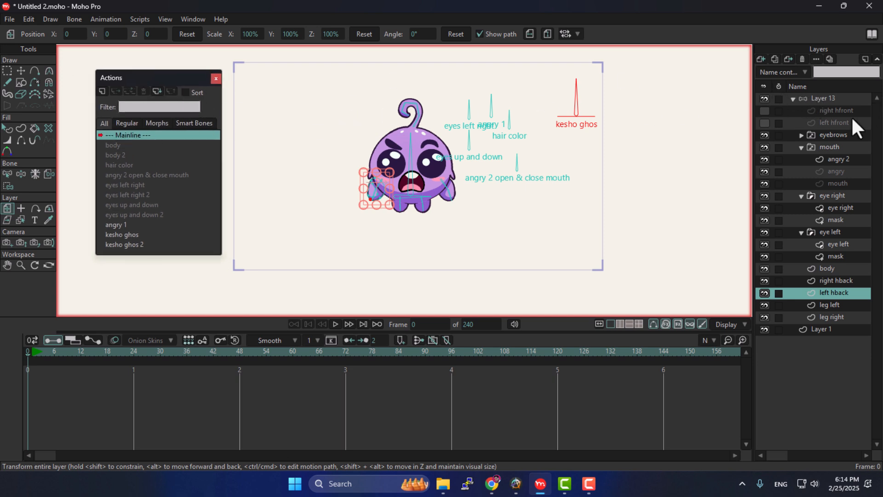
Rotate the kesho ghos bone on Layer 13 to test the squash and stretch, and undo the rotation
left_click(821, 99)
left_click(52, 72)
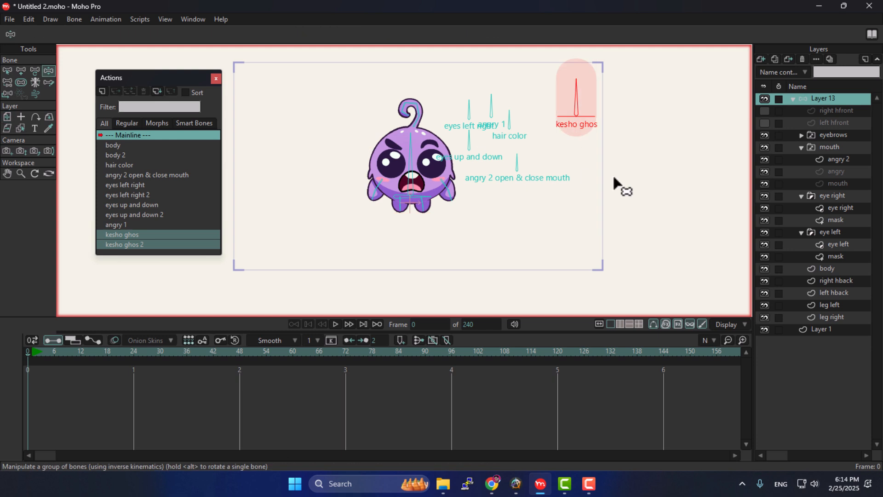
left_click(21, 83)
left_click_drag(570, 108, 80, 93)
left_click(49, 71)
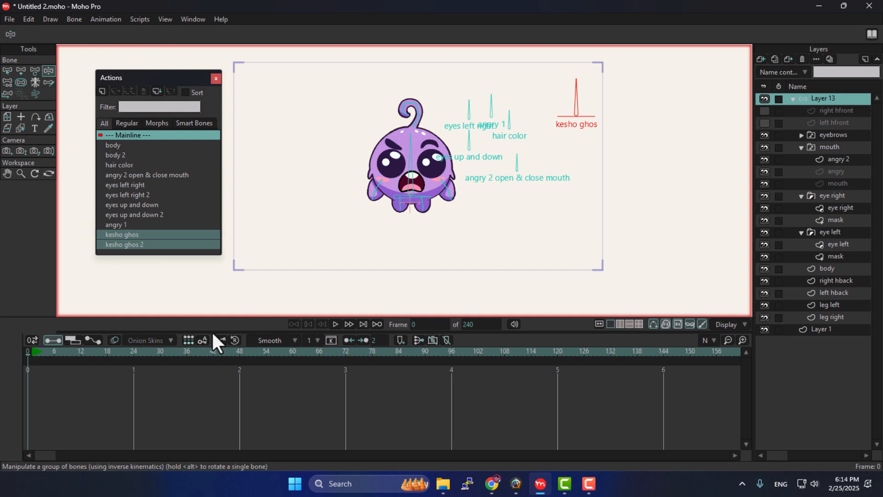
left_click_drag(576, 113, 533, 32)
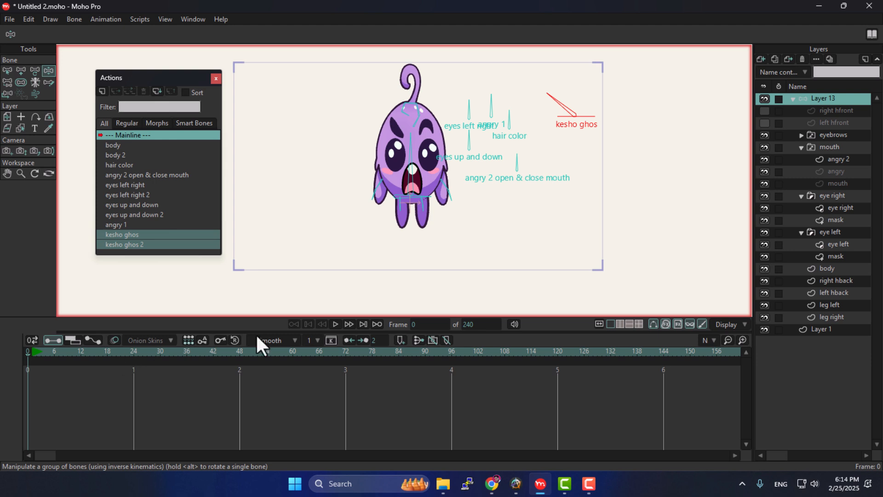
key("ctrl+z")
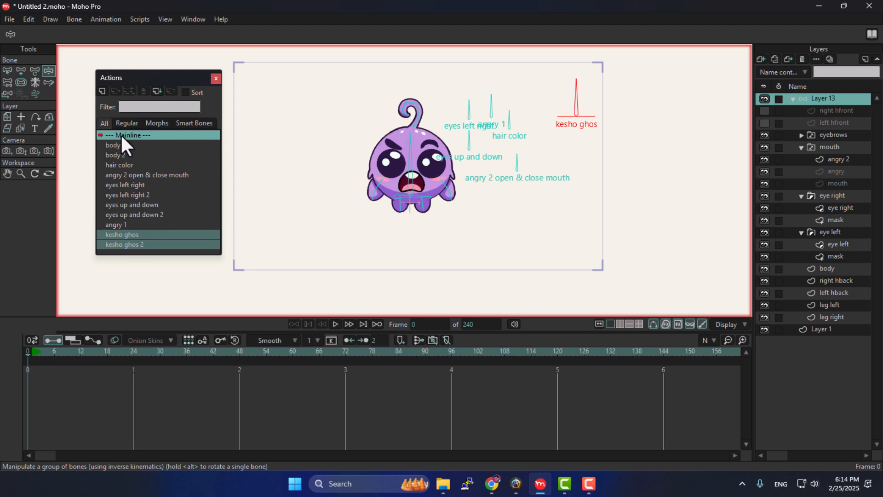
Open the kesho ghos action for editing and go to frame 24
left_click(131, 244)
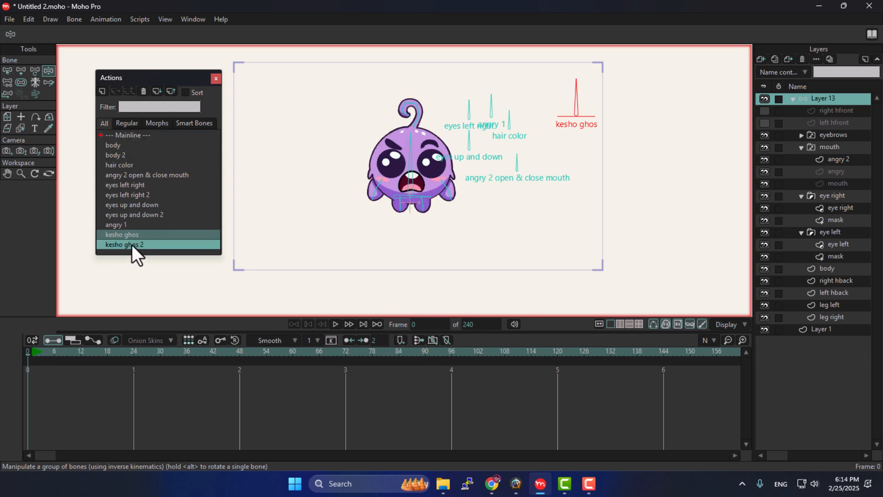
double_click(136, 236)
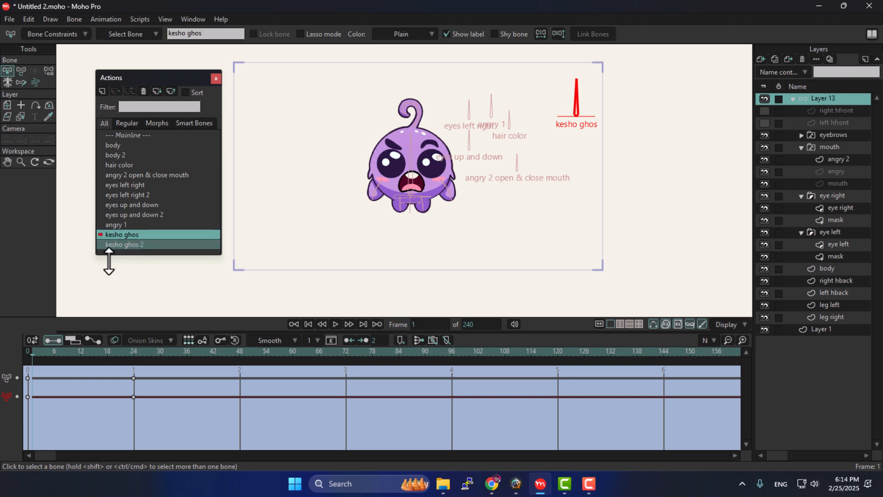
scroll(473, 168, "up", 2)
left_click(134, 355)
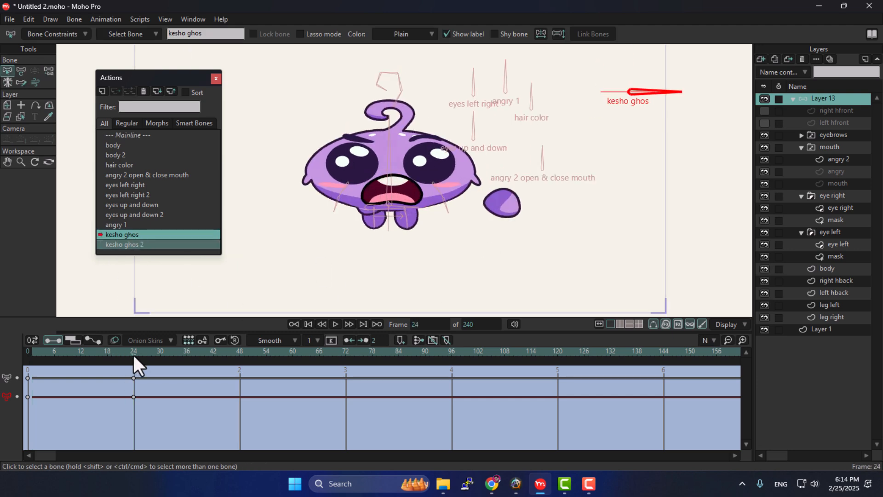
Move the detached right hback layer back against the squashed body, to X 0.1642, Y -0.0242
left_click(8, 106)
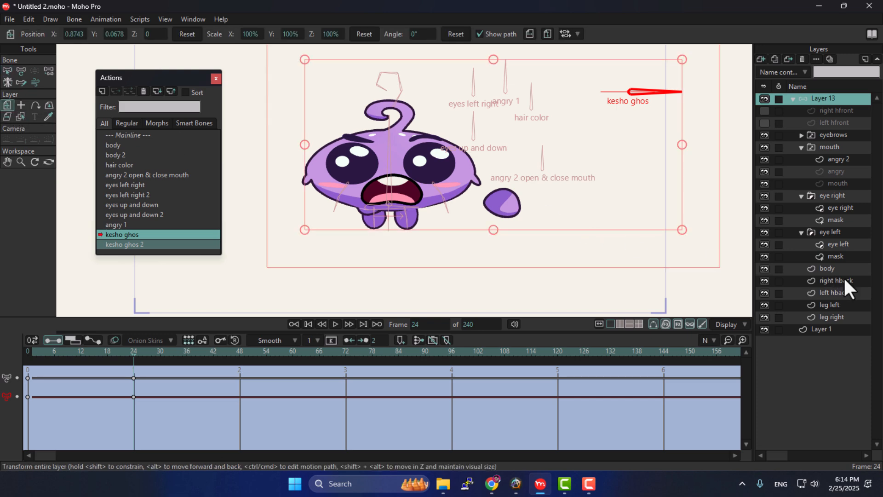
left_click(830, 304)
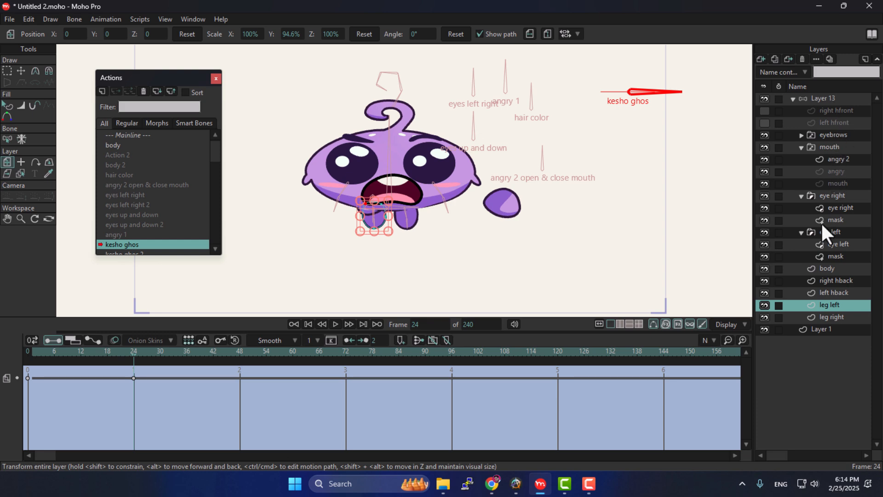
left_click(831, 282)
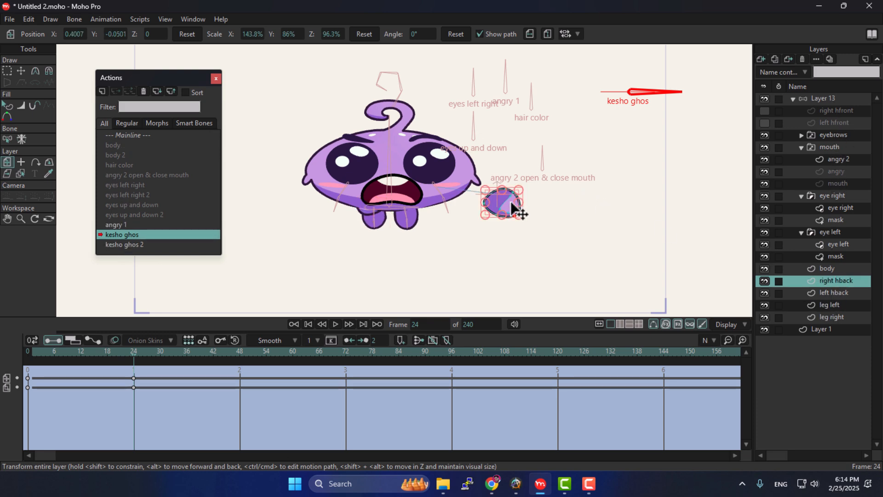
left_click_drag(511, 208, 478, 203)
Move the left hback layer to the body's edge at X -0.1320, Y -0.0140, and shift right hback to X 0.1494, Y -0.0205
left_click(835, 293)
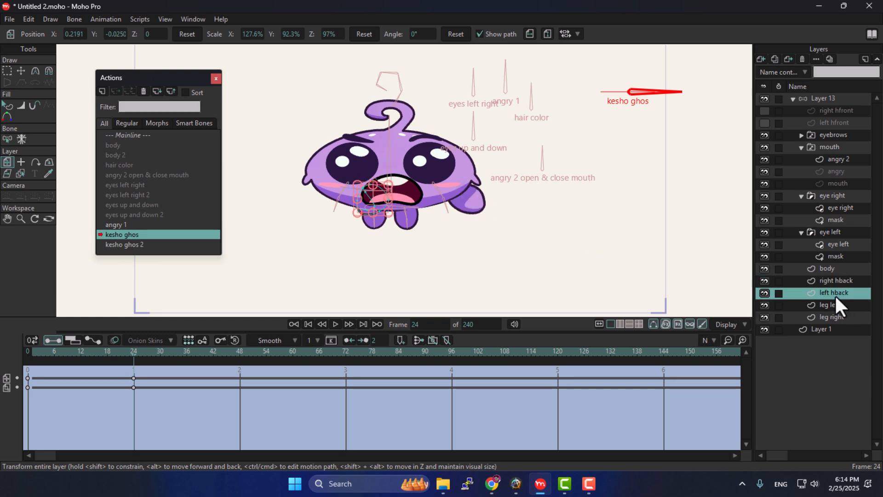
left_click_drag(377, 203, 329, 202)
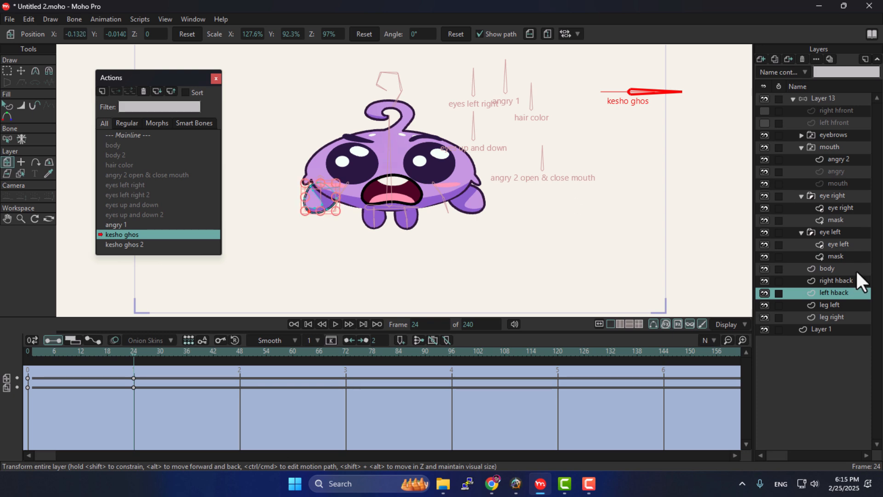
left_click(848, 304)
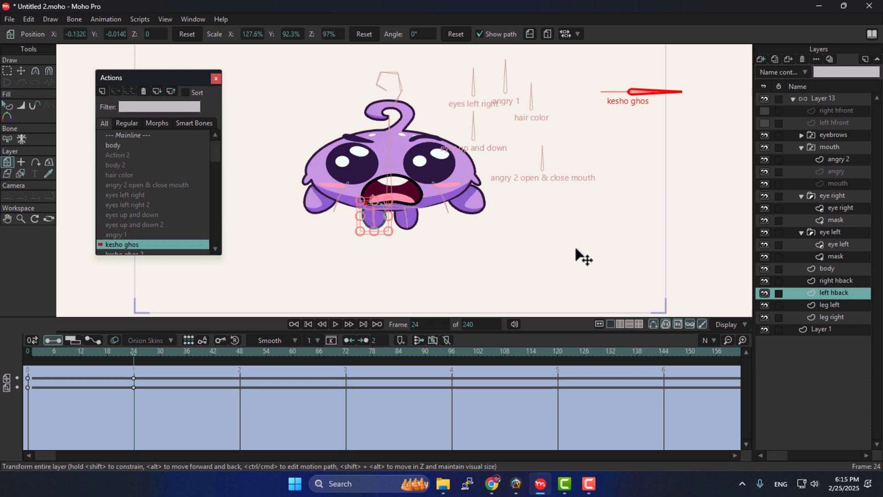
left_click(843, 293)
left_click(837, 281)
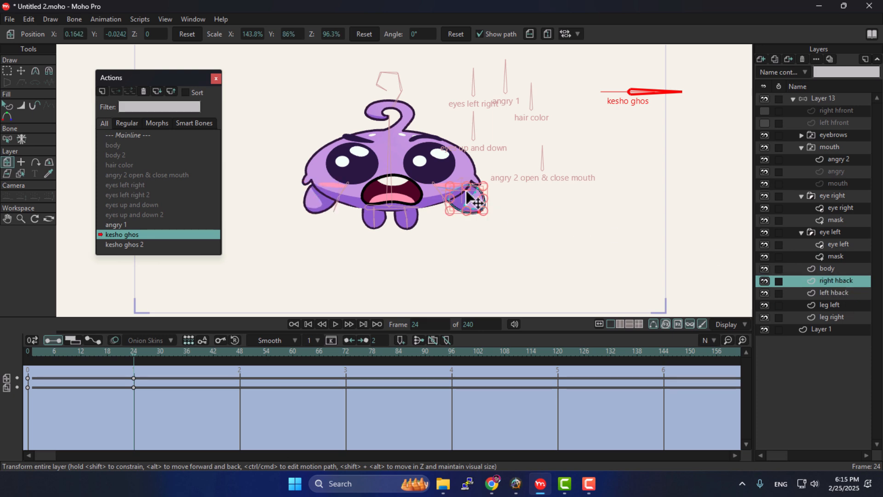
left_click_drag(479, 203, 468, 204)
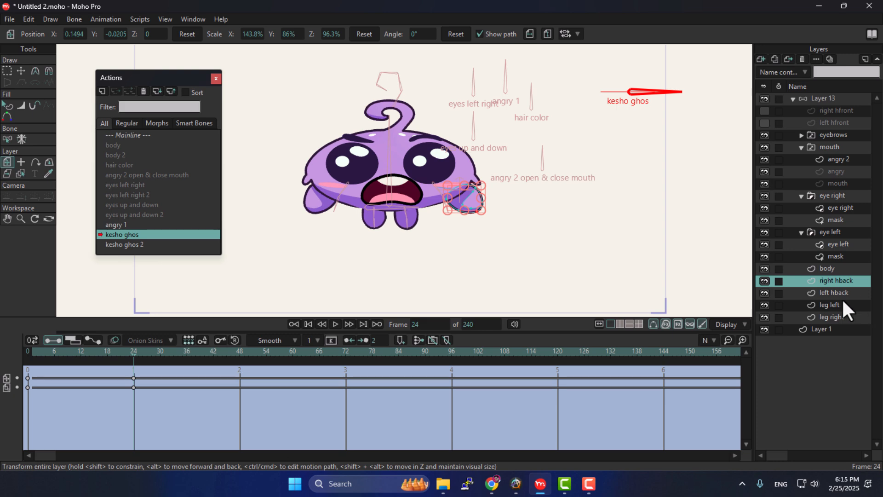
Shift the leg right layer to X 0.0051, Y -0.0026 and the leg left layer to X -0.0026, Y -0.0026 under the squashed body
left_click(830, 304)
scroll(368, 214, "up", 2)
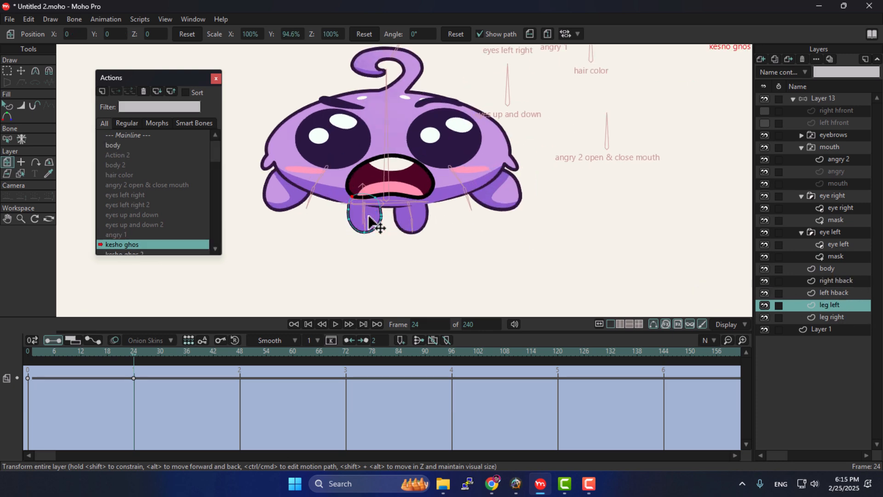
left_click_drag(368, 216, 418, 215)
left_click(832, 317)
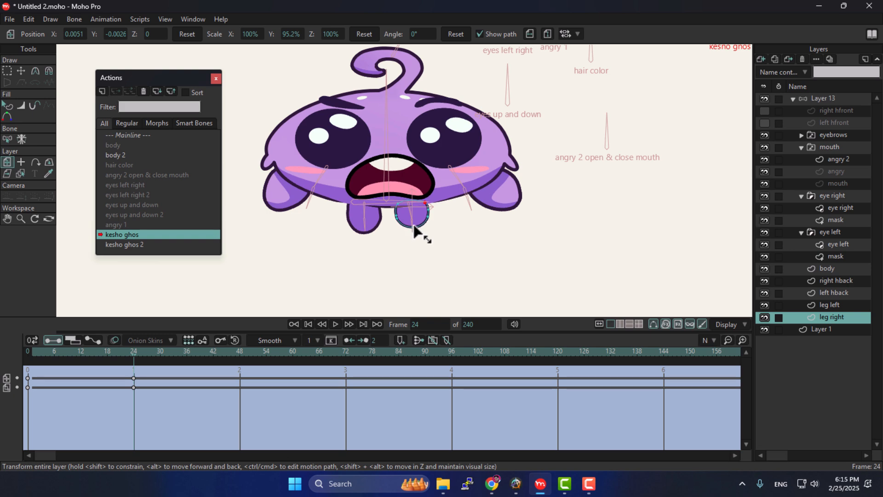
left_click(834, 305)
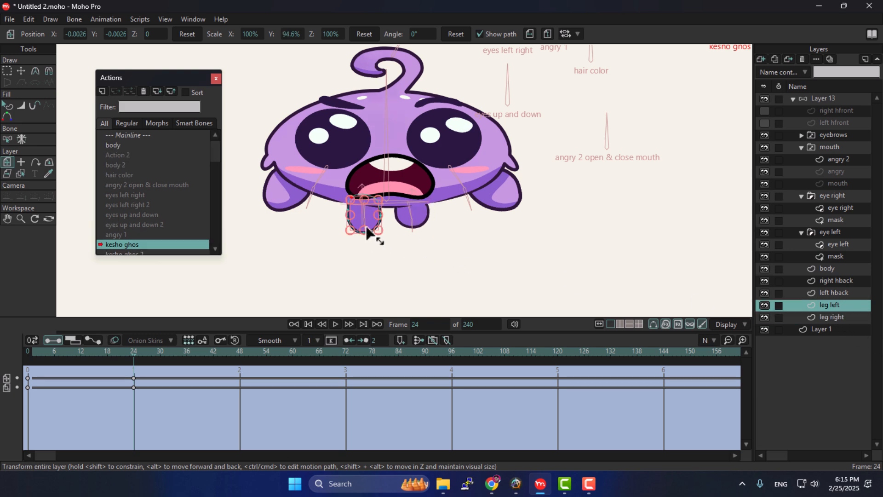
Return to the Mainline, select Layer 13 and rotate the kesho ghos bone to test the squash and stretch
left_click(124, 135)
left_click(123, 133)
left_click(834, 98)
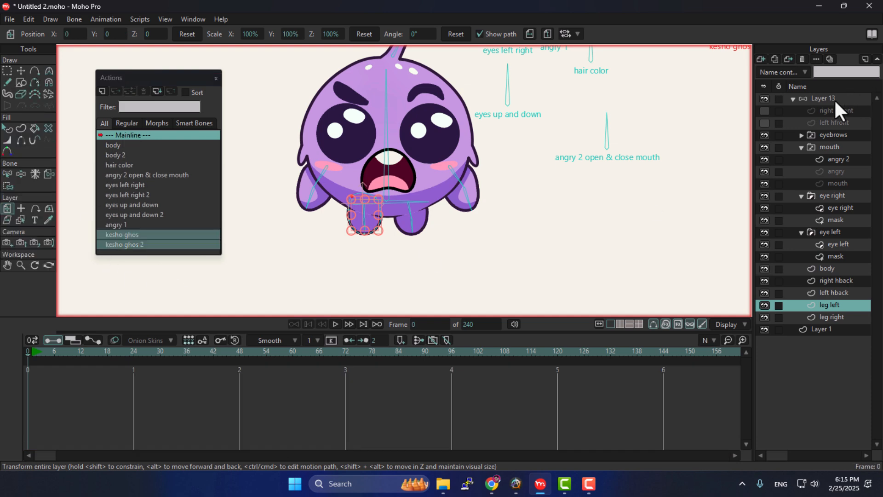
scroll(499, 177, "down", 2)
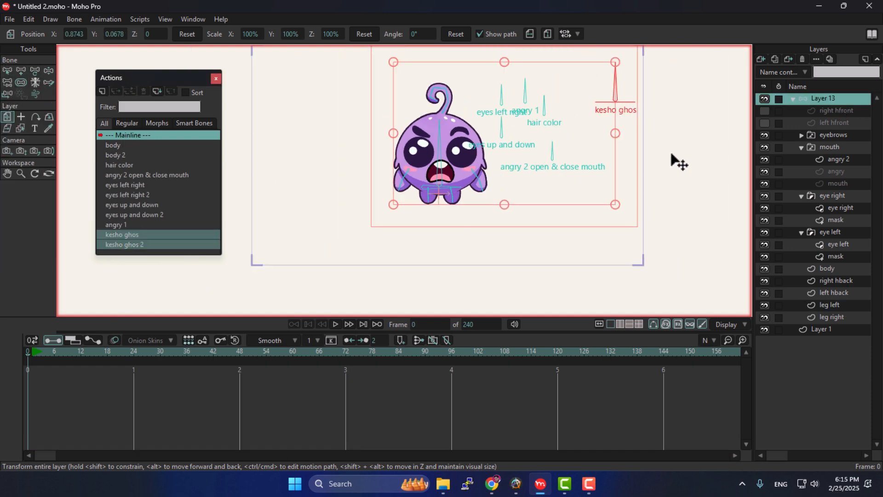
left_click(48, 70)
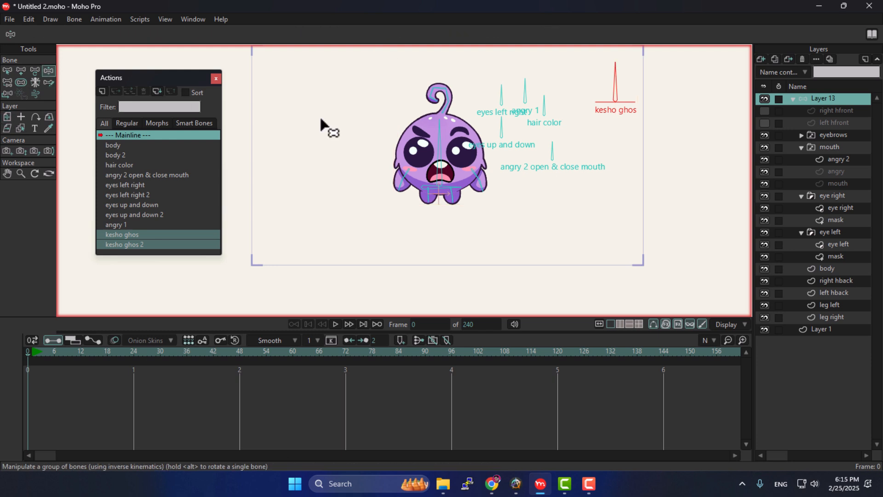
left_click_drag(622, 82, 542, 256)
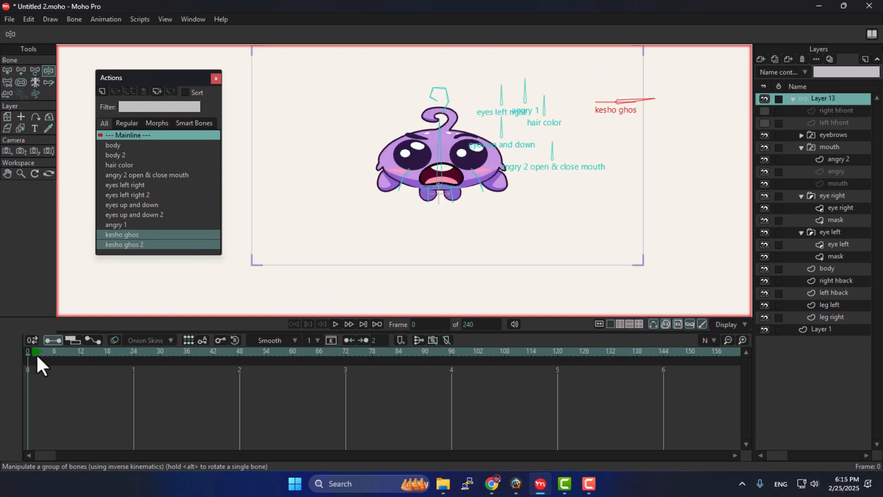
Go to frame 1 of the Mainline and save the project
left_click(413, 318)
type("1")
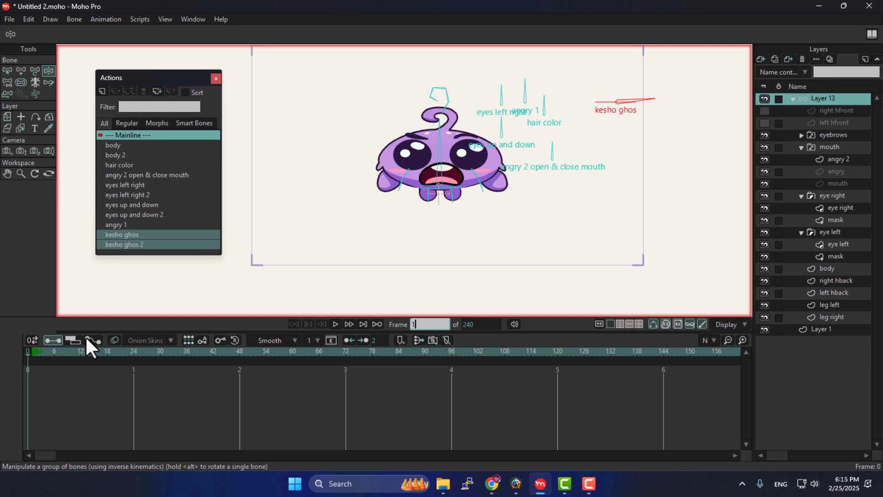
key("Return")
left_click_drag(170, 78, 117, 61)
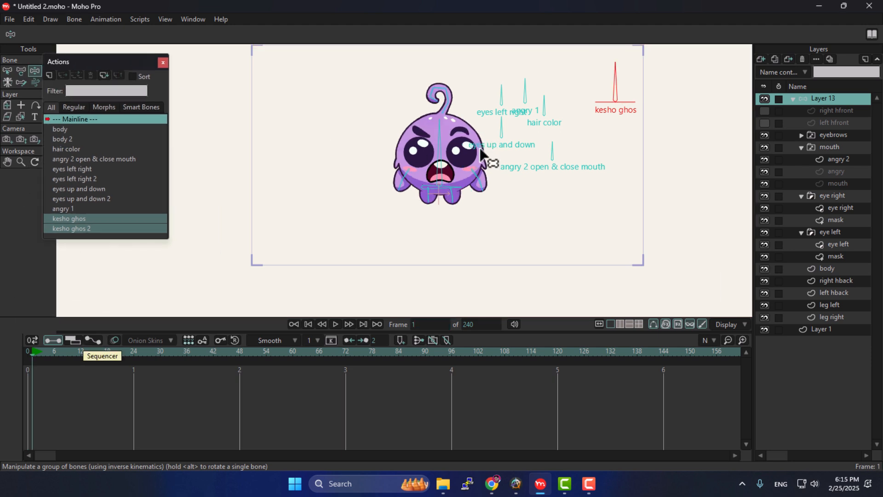
scroll(480, 148, "down", 4)
left_click_drag(480, 148, 424, 221)
scroll(420, 220, "up", 5)
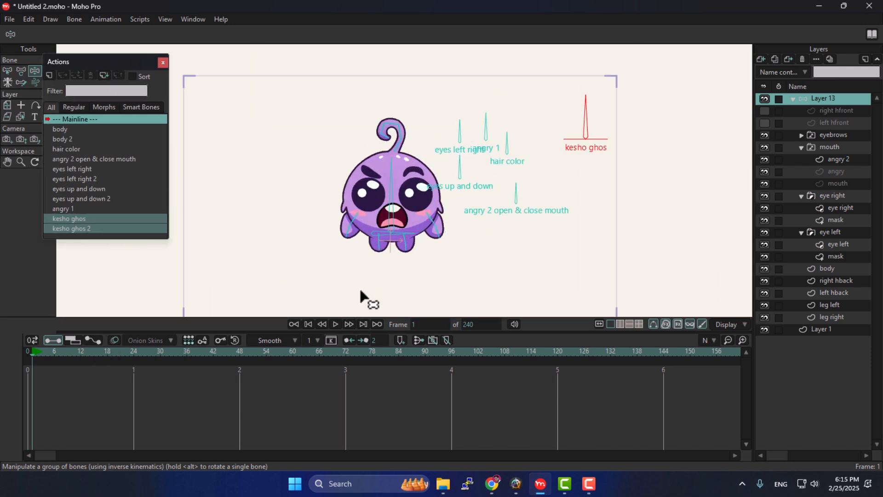
key("ctrl+s")
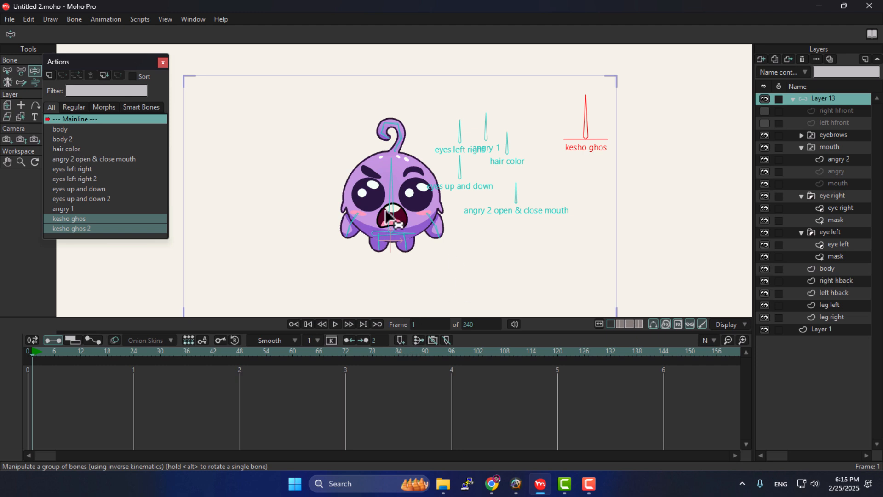
left_click_drag(102, 62, 122, 56)
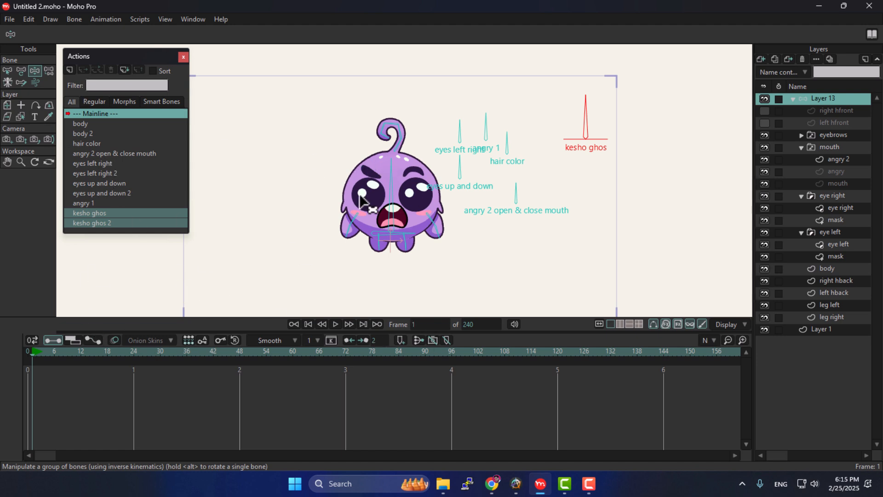
Turn on Auto-Freeze Keys and key the upright kesho ghos bone at frame 1
left_click(588, 106)
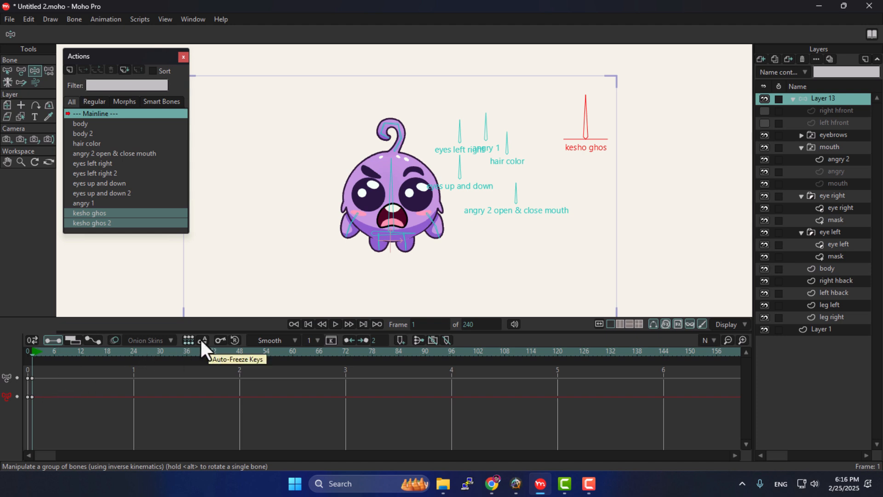
left_click(202, 340)
left_click(583, 119)
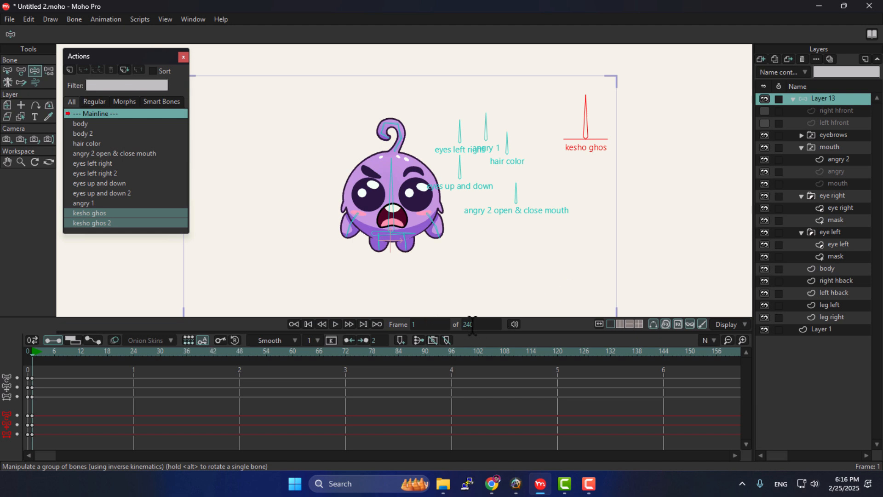
Rotate the kesho ghos bone clockwise to squash the character at frame 6, and counterclockwise to stretch it at frame 18
left_click(429, 324)
type("6")
key("Return")
left_click(429, 323)
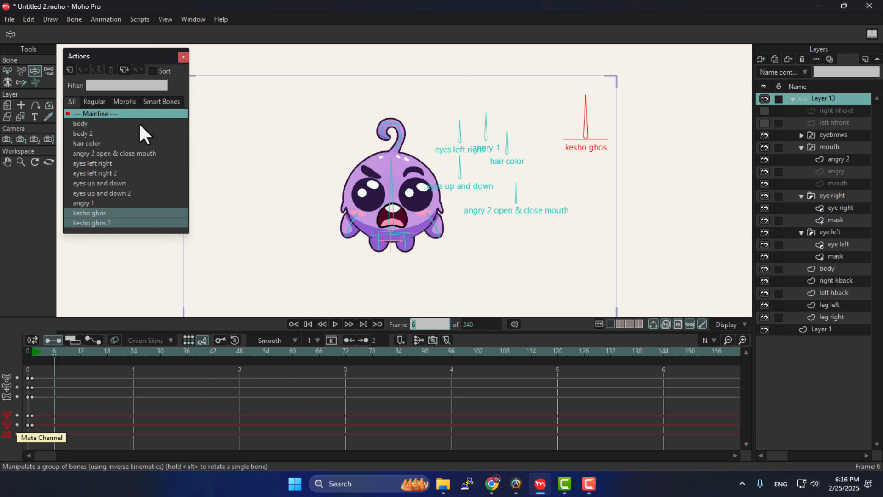
left_click_drag(106, 52, 106, 40)
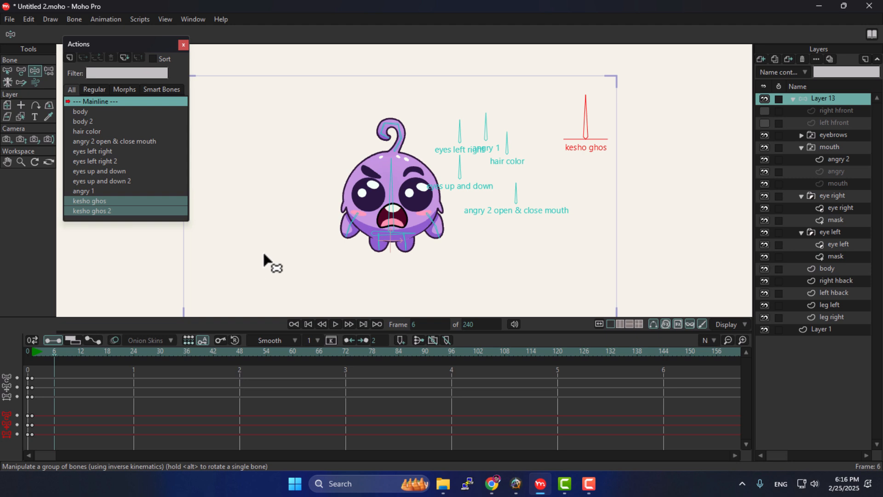
left_click_drag(159, 55, 184, 67)
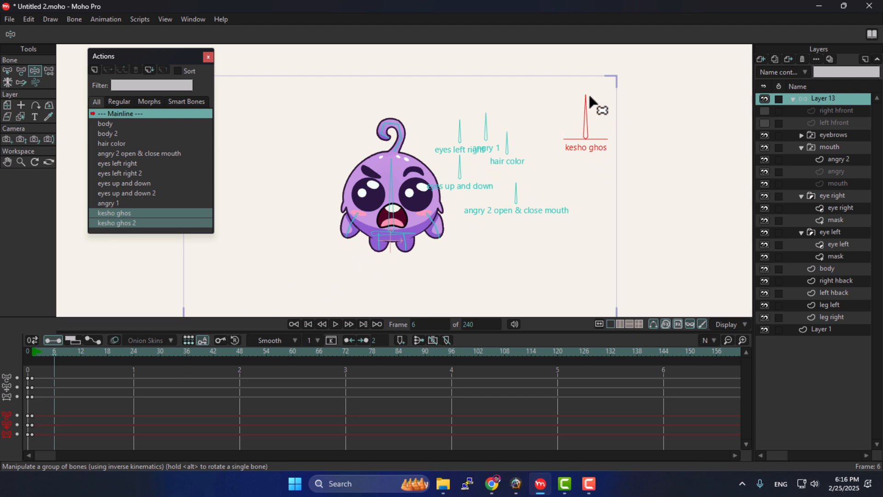
left_click_drag(588, 94, 642, 154)
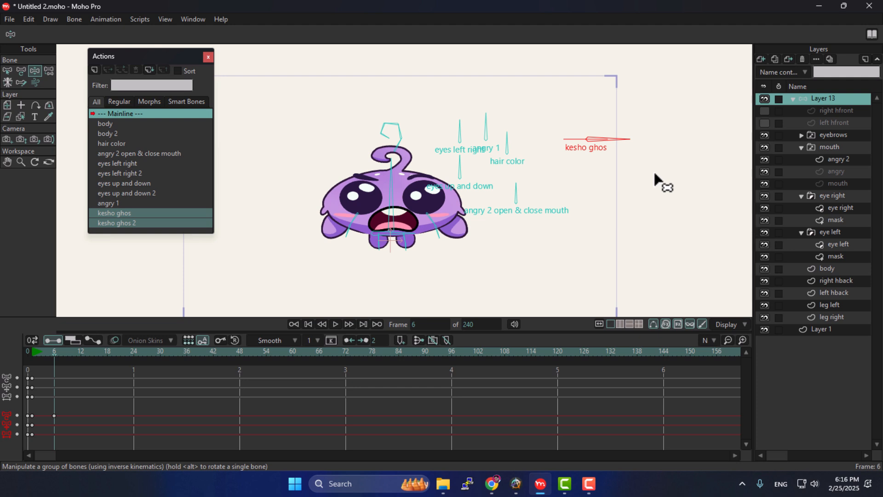
left_click_drag(654, 173, 646, 176)
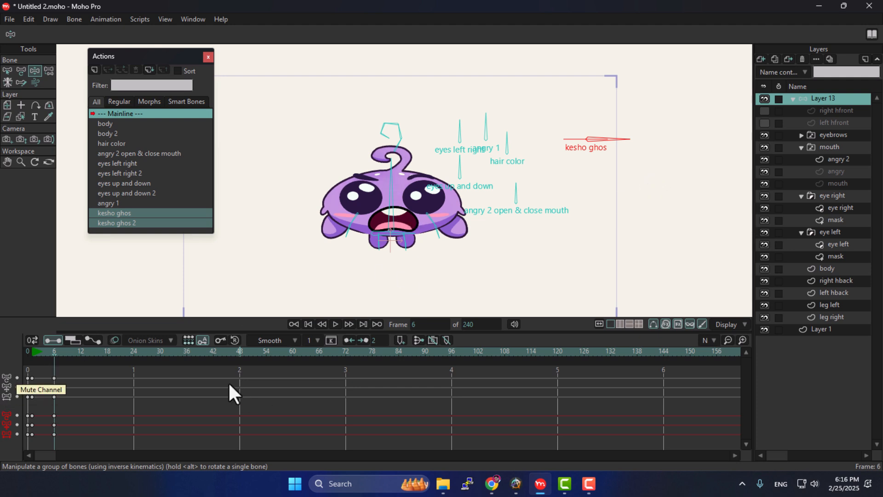
left_click(107, 351)
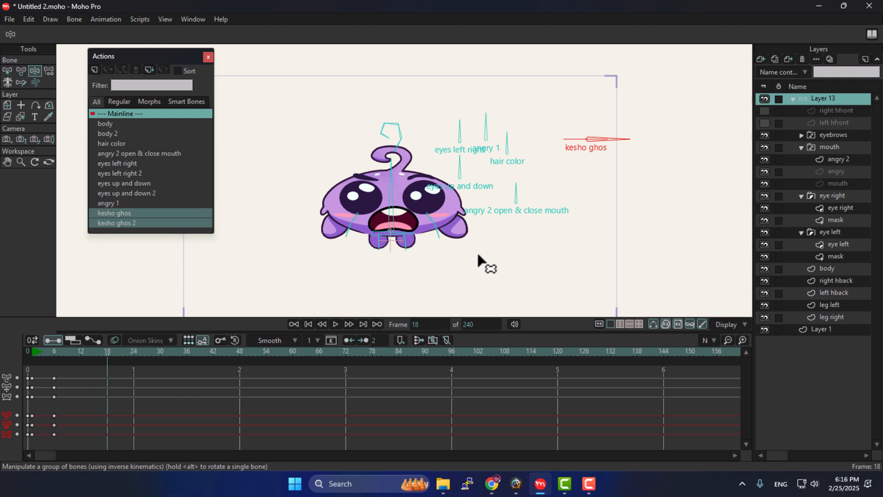
left_click_drag(610, 137, 351, 269)
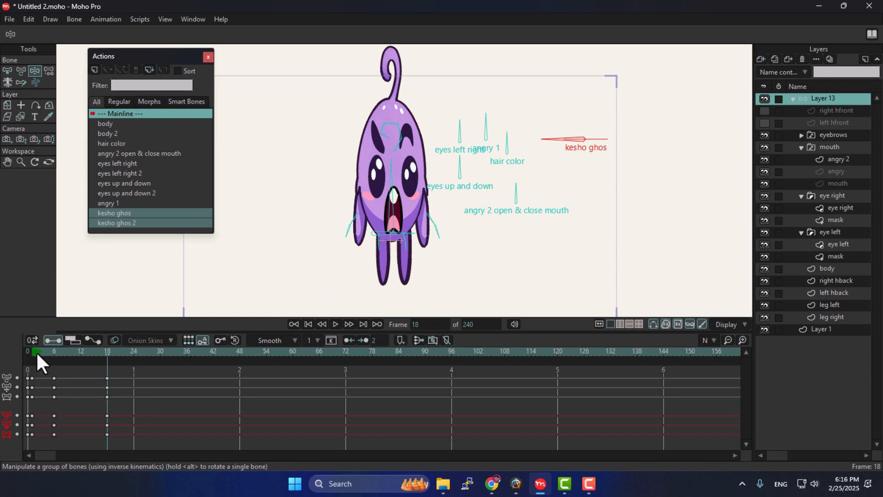
Play the animation from the start to preview the keyed squash and stretch
left_click(416, 326)
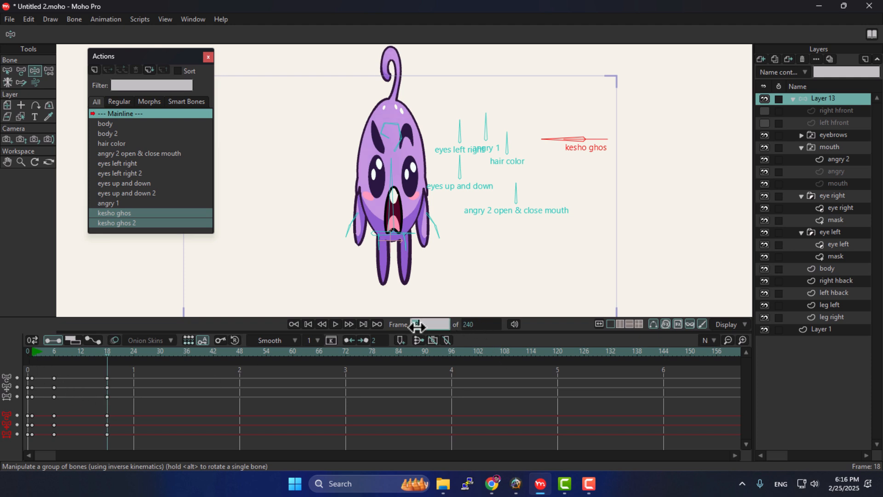
type("0")
key("Return")
key("space")
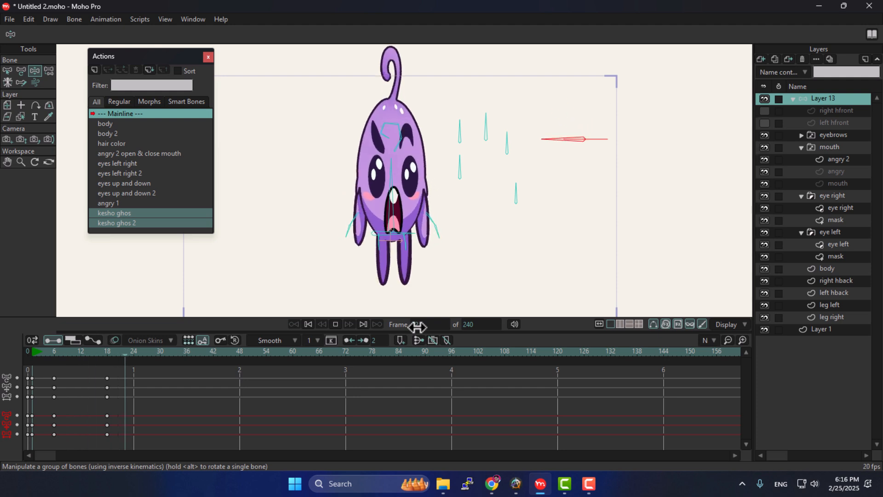
scroll(114, 368, "down", 3)
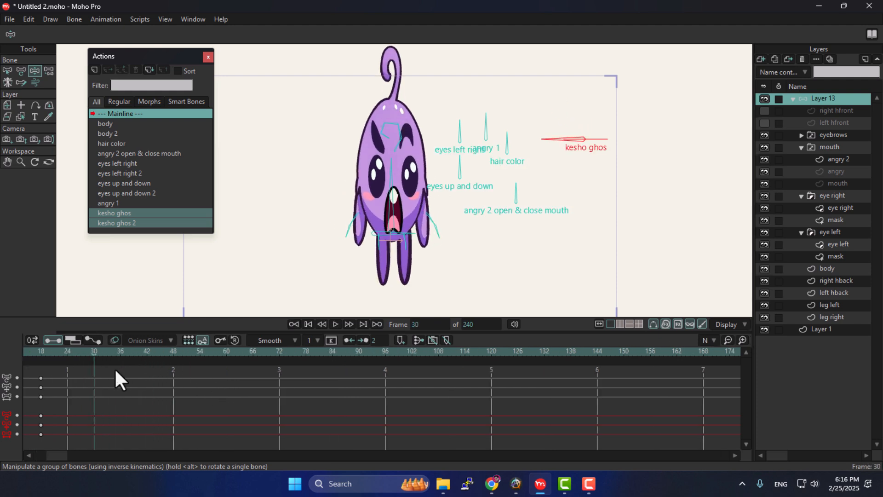
left_click_drag(66, 451, 3, 465)
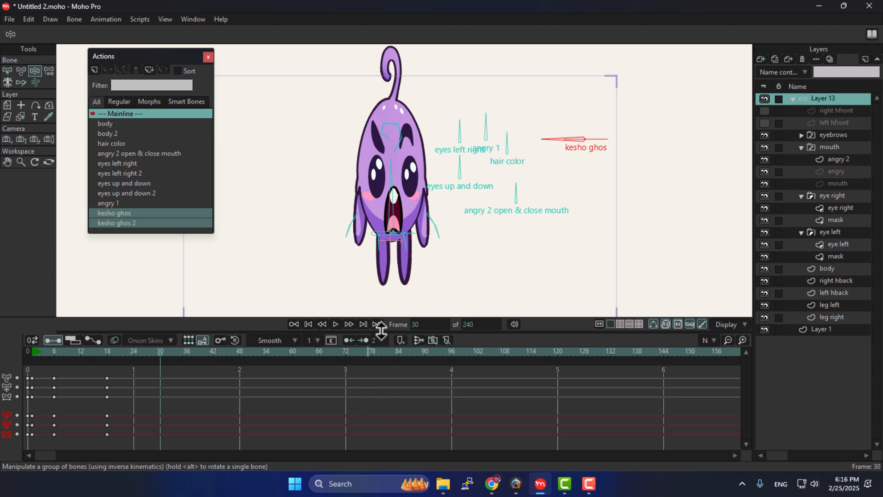
left_click_drag(420, 326, 29, 397)
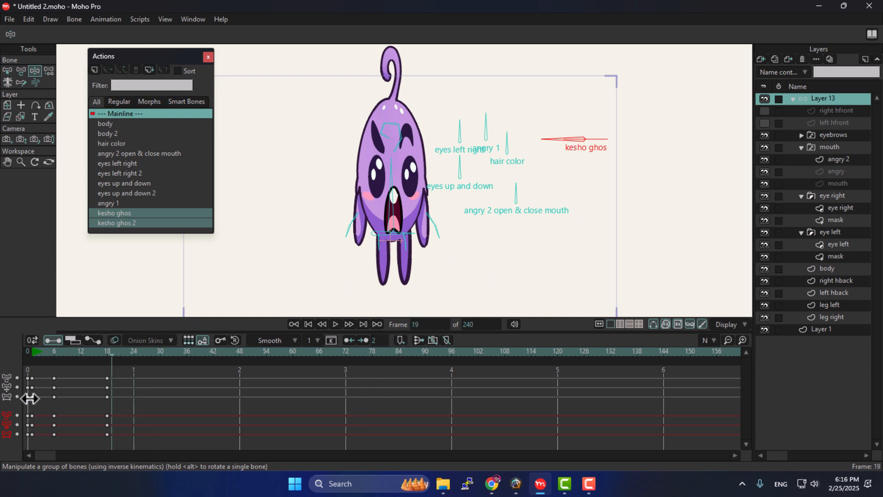
Shift the squash and stretch keyframes to frames 12 and 24, and play the slower animation
left_click(417, 324)
type("0")
key("Return")
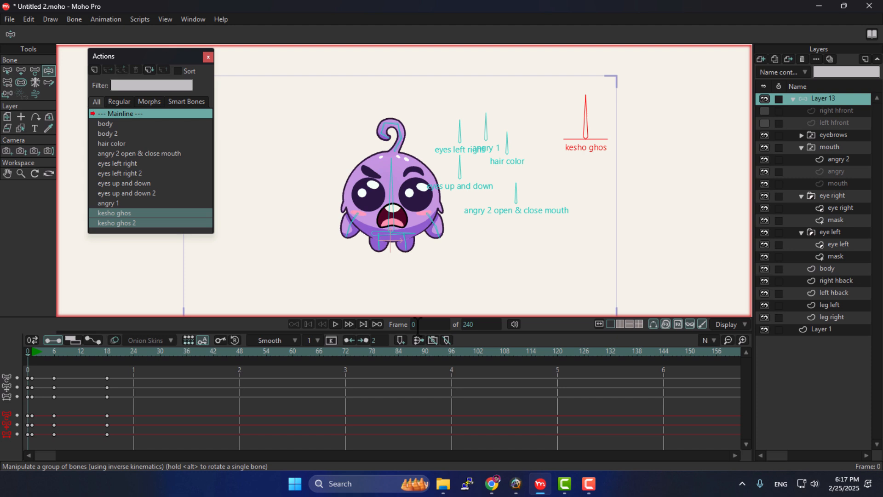
left_click_drag(123, 372, 47, 440)
key("Right")
left_click_drag(106, 384, 134, 389)
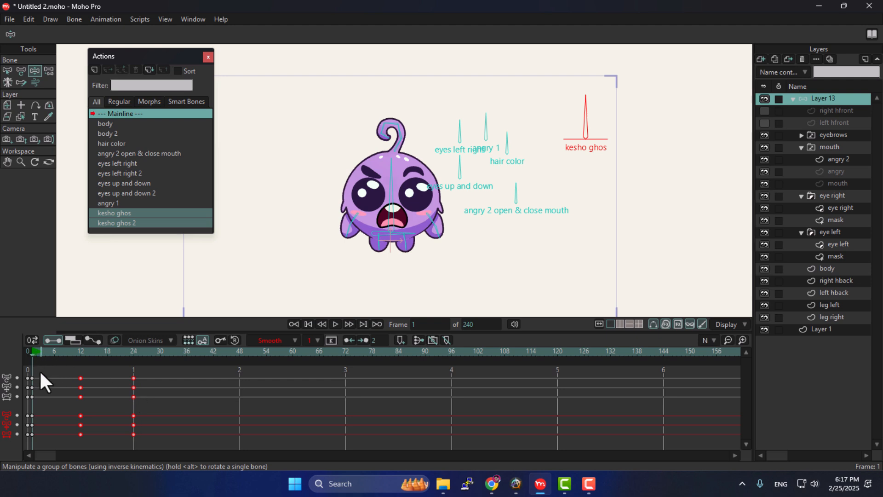
key("space")
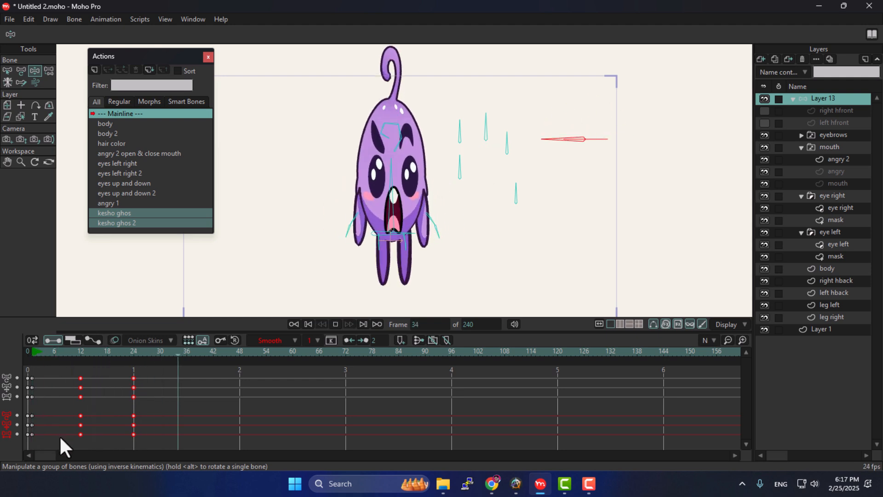
key("space")
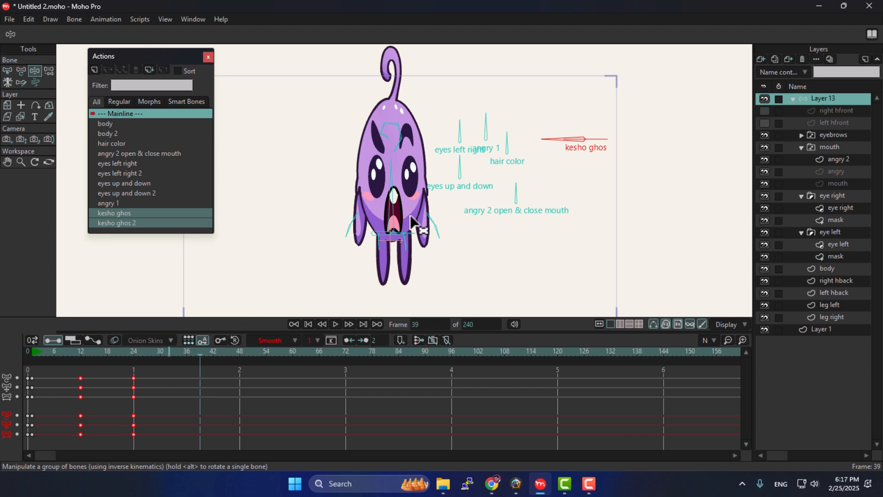
Delete all the test keyframes of Layer 13 from the Mainline timeline
scroll(416, 225, "down", 2)
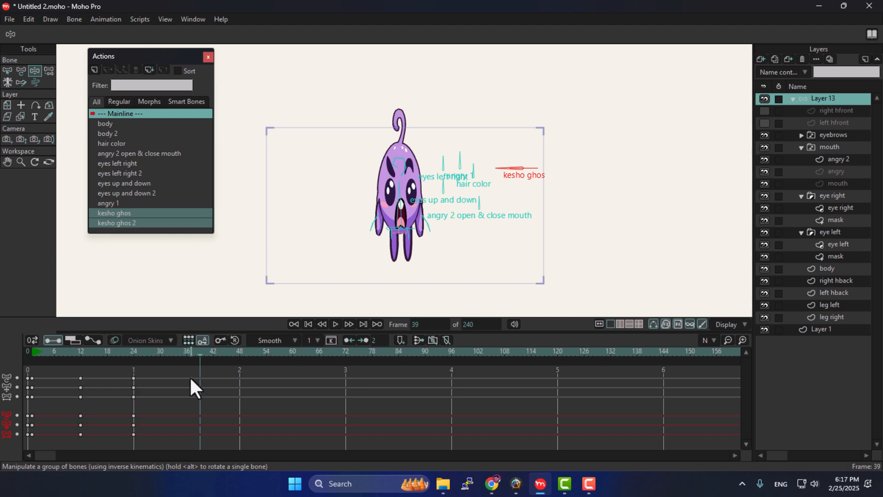
left_click_drag(190, 376, 3, 461)
key("Delete")
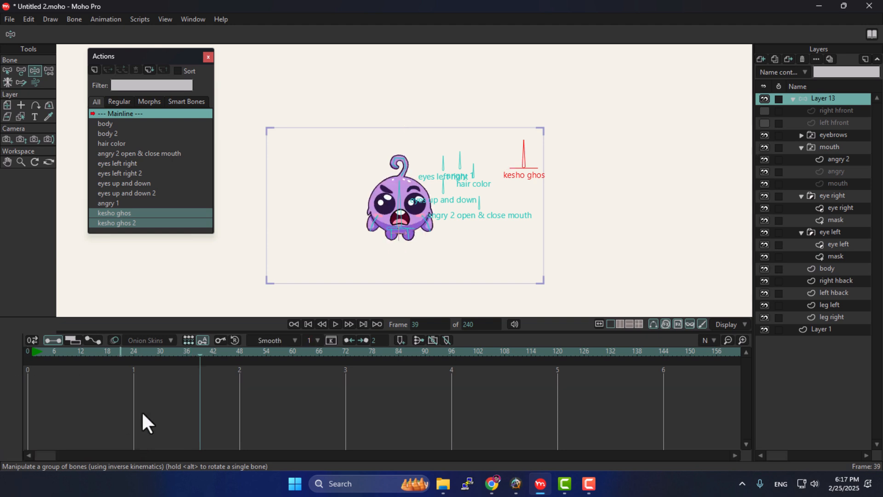